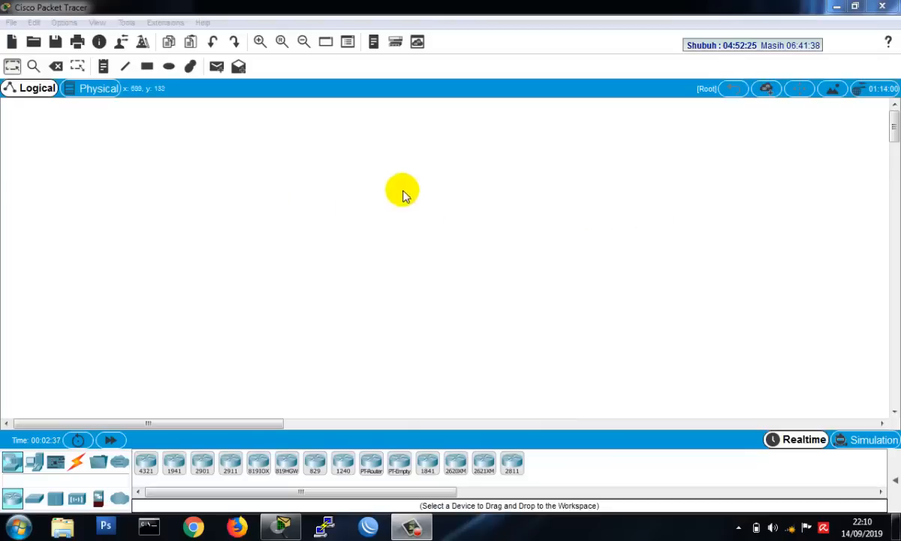
# - Place a Server-PT in the workspace and a 2960-24TT switch diagonally below it toward the right
pyautogui.click(33, 462)
pyautogui.click(209, 469)
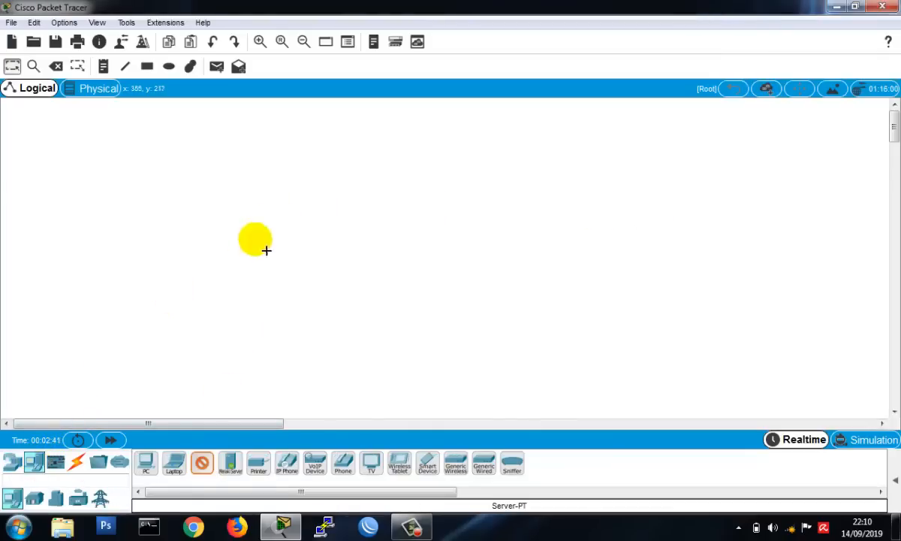
pyautogui.click(237, 192)
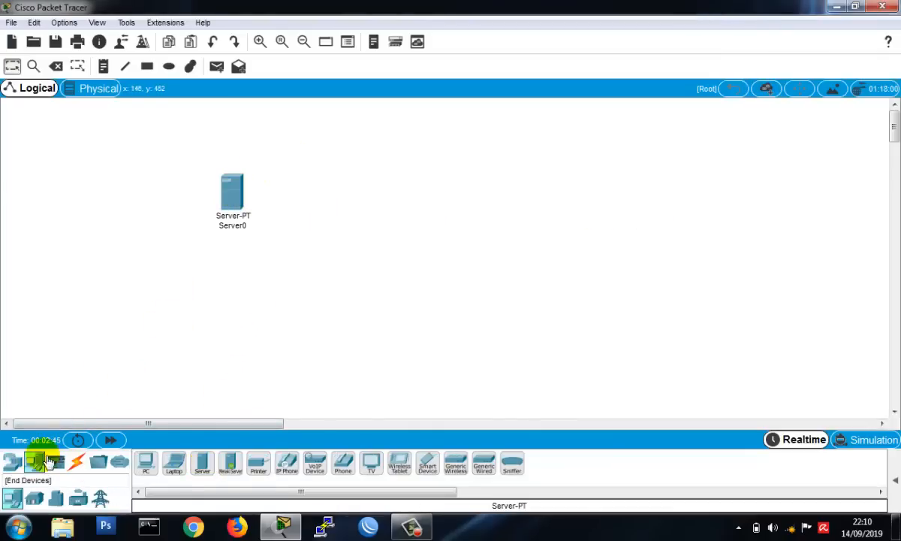
pyautogui.click(12, 462)
pyautogui.click(34, 499)
pyautogui.click(146, 467)
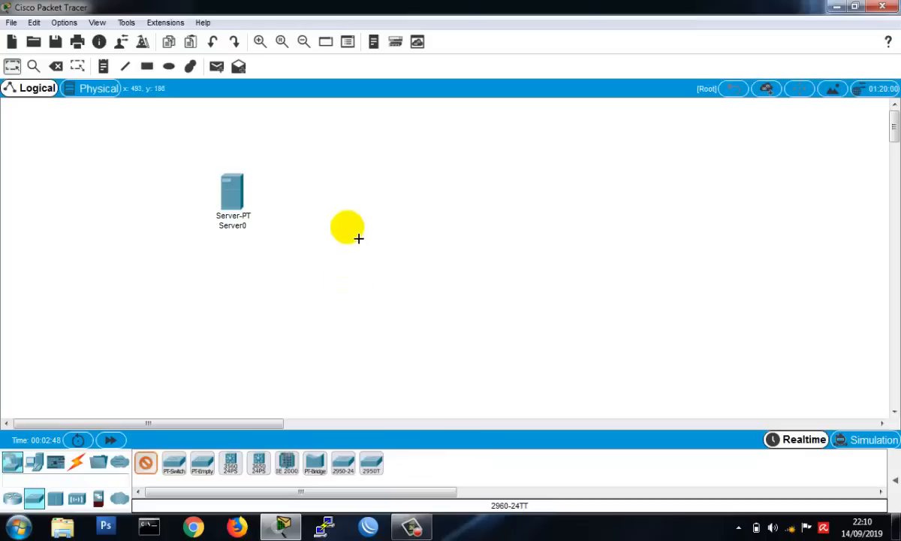
pyautogui.click(336, 282)
# - Add three PC-PT computers in a vertical column to the right of the switch
pyautogui.click(34, 462)
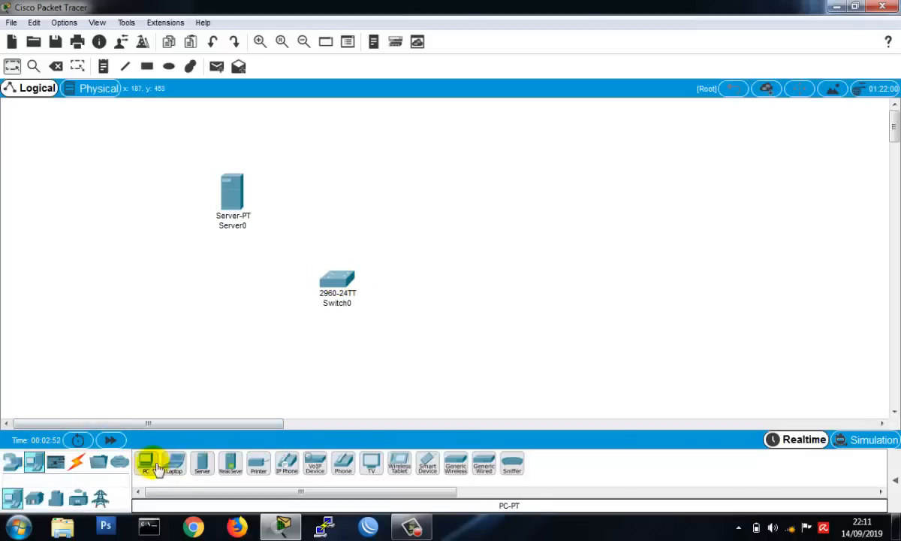
pyautogui.click(152, 466)
pyautogui.click(144, 466)
pyautogui.keyDown('ctrl'); pyautogui.click(146, 466); pyautogui.keyUp('ctrl')
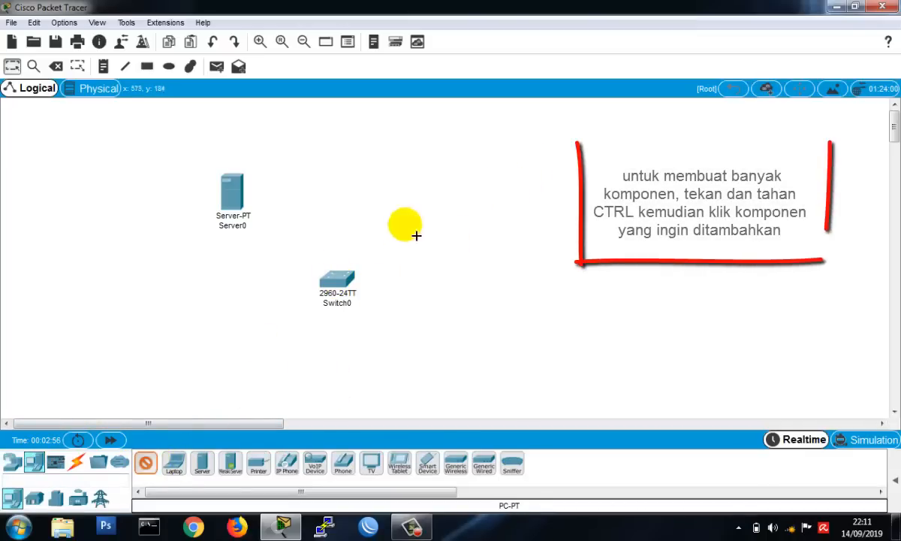
pyautogui.click(490, 189)
pyautogui.click(489, 256)
pyautogui.click(489, 338)
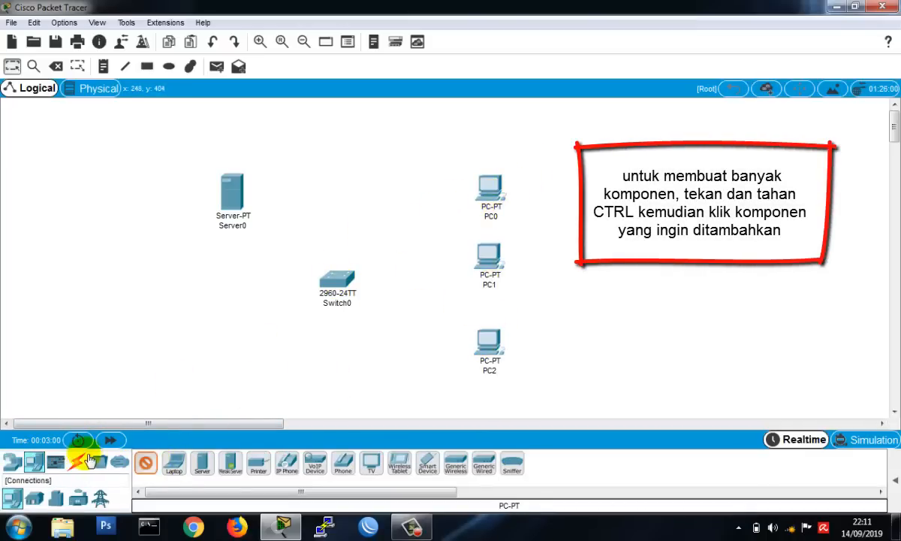
# - Cable the server and all three PCs to the switch using automatically chosen connection types
pyautogui.click(75, 462)
pyautogui.click(146, 462)
pyautogui.click(235, 197)
pyautogui.click(337, 280)
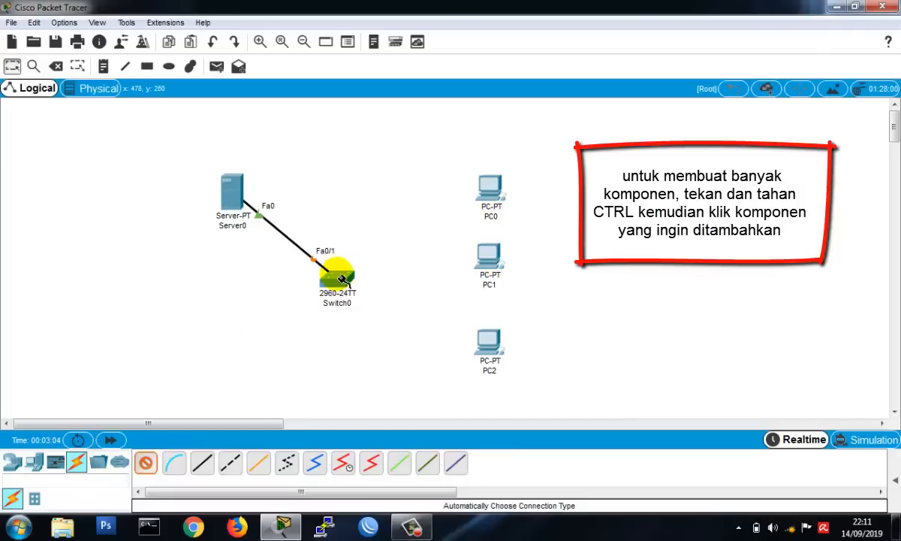
pyautogui.click(340, 278)
pyautogui.click(489, 188)
pyautogui.click(342, 276)
pyautogui.click(490, 257)
pyautogui.click(338, 278)
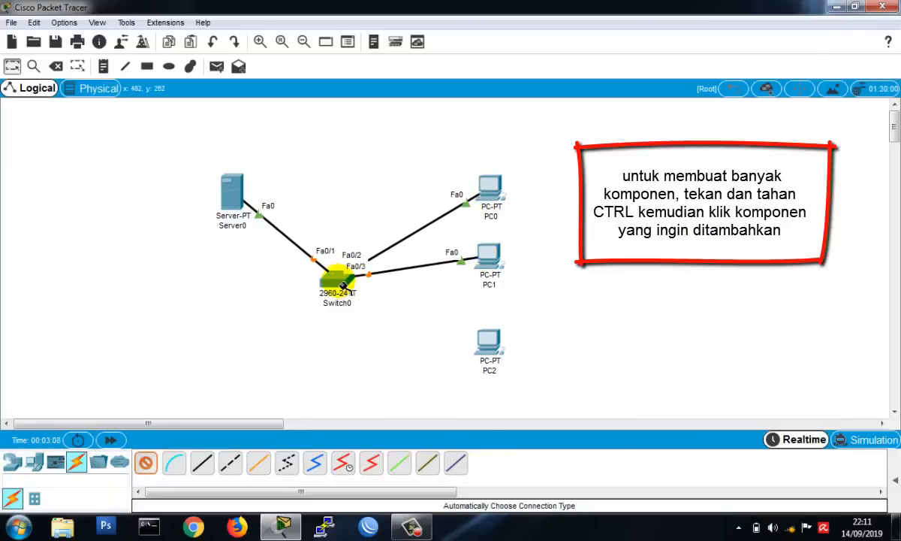
pyautogui.click(484, 343)
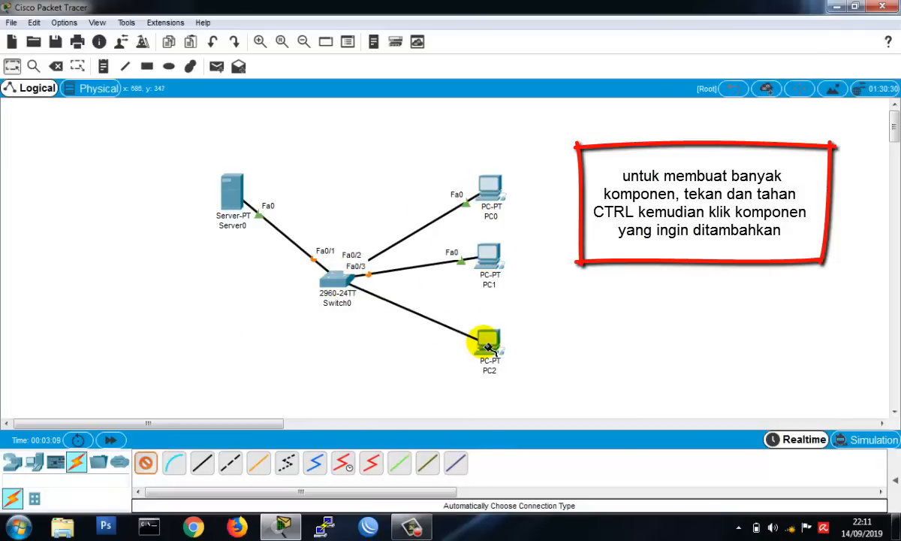
# - Place a note above the server reading "DHCP SERVER" with "192.168.10.150 - 192.168.10.170" on the line below
pyautogui.click(103, 66)
pyautogui.click(247, 148)
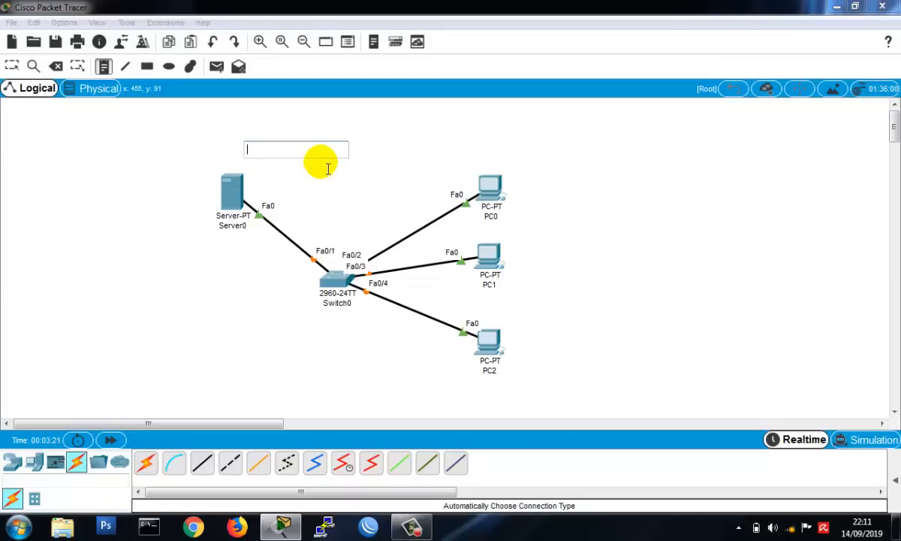
pyautogui.write('DHCP SERVER')
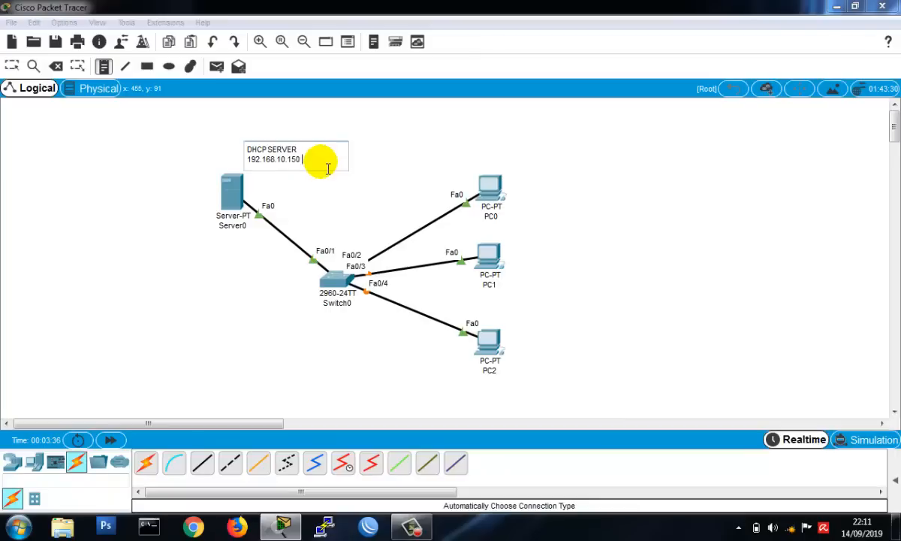
pyautogui.write('.10.')
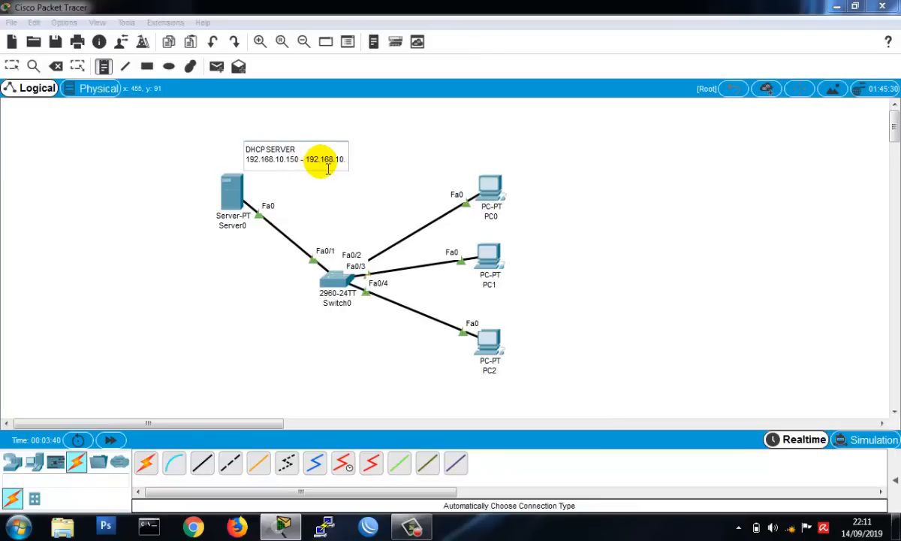
pyautogui.write('1')
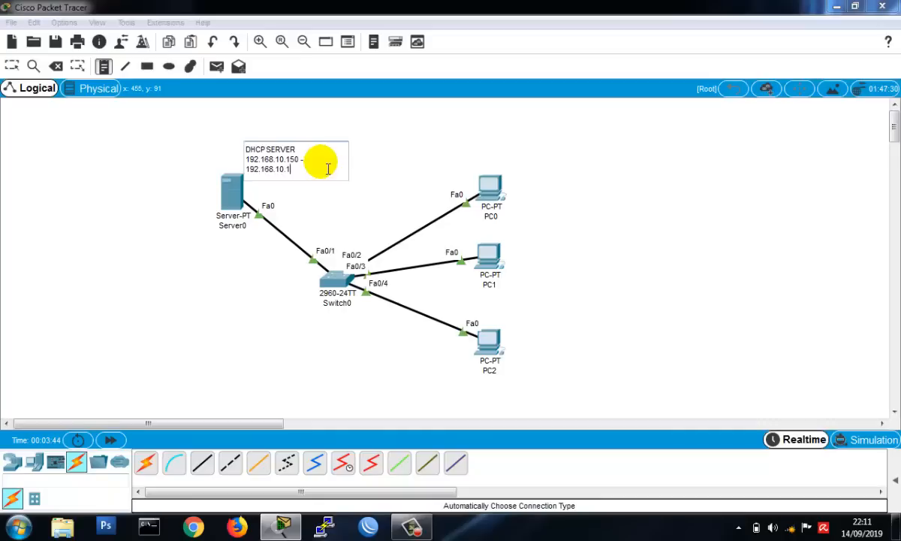
pyautogui.write('70')
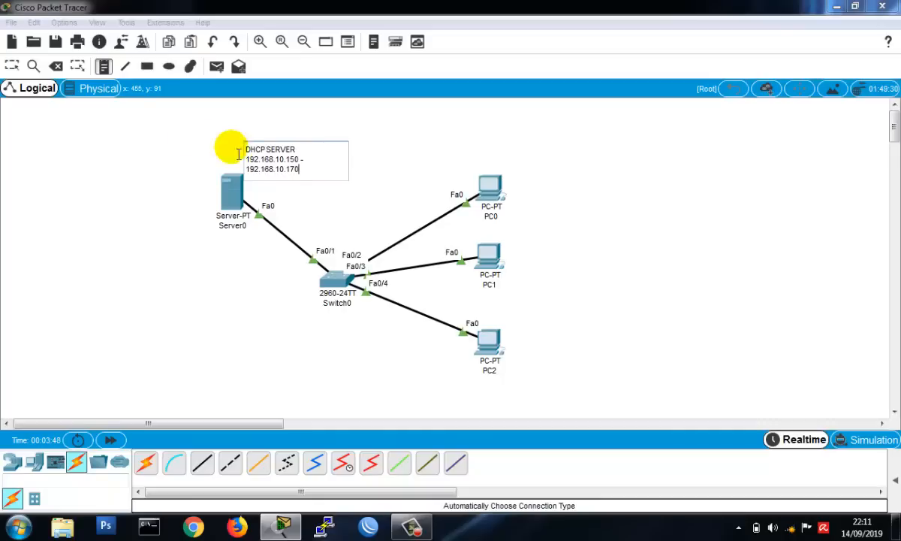
pyautogui.click(12, 66)
# - Add a note reading "DNS SERVER :" and "youtube.com", and position it beside the DHCP note near the server
pyautogui.click(103, 66)
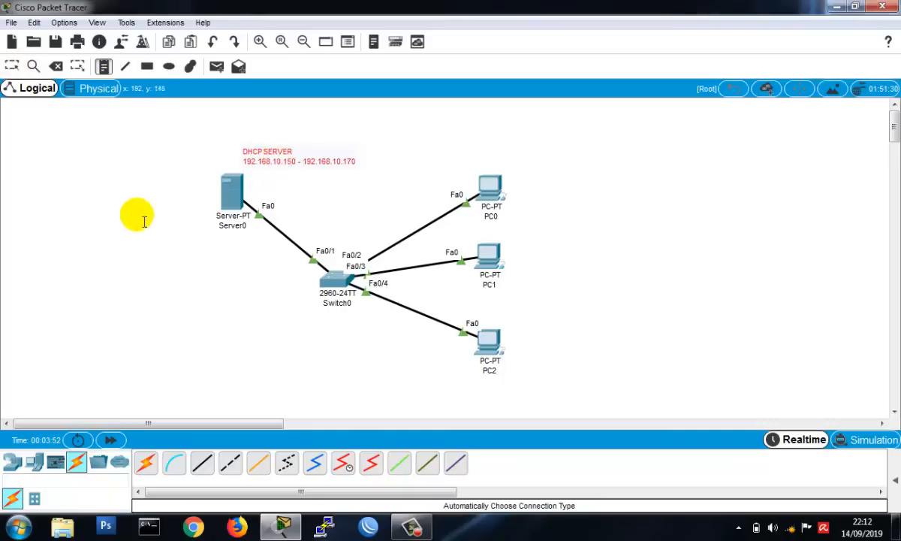
pyautogui.click(135, 252)
pyautogui.write('DNS SERV')
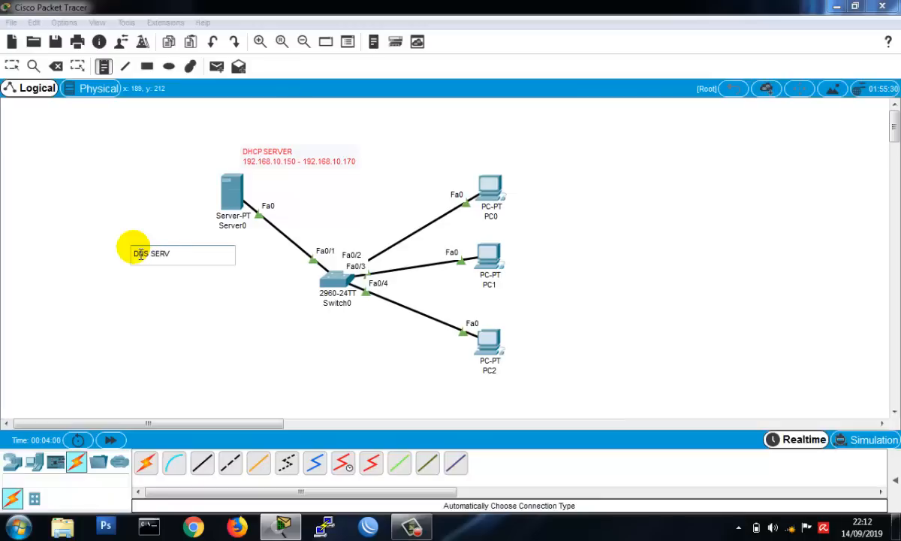
pyautogui.write('ER :')
pyautogui.press('Return')
pyautogui.press('Return')
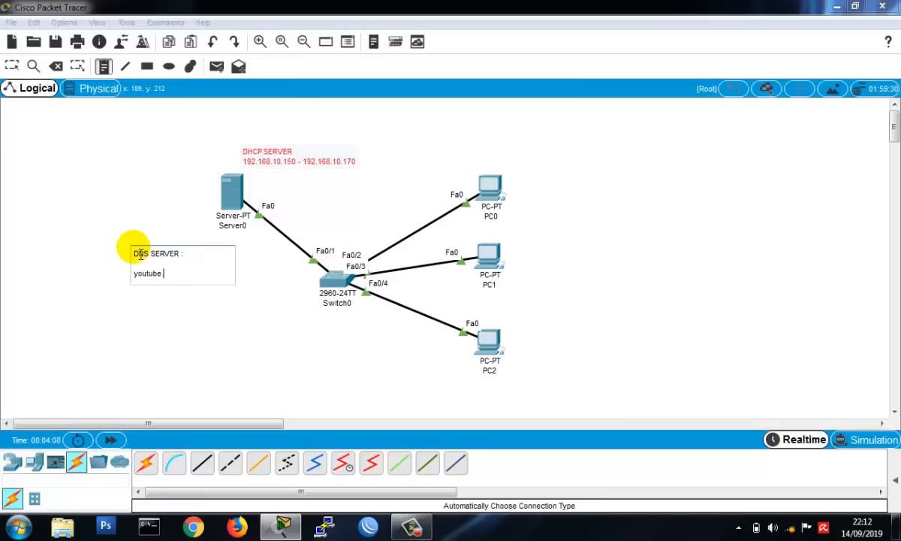
pyautogui.click(11, 66)
pyautogui.moveTo(155, 254); pyautogui.dragTo(181, 153)
# - Add a note with the address "192.168.10.100/24" and place it under the DNS note beside the server
pyautogui.click(103, 66)
pyautogui.click(184, 286)
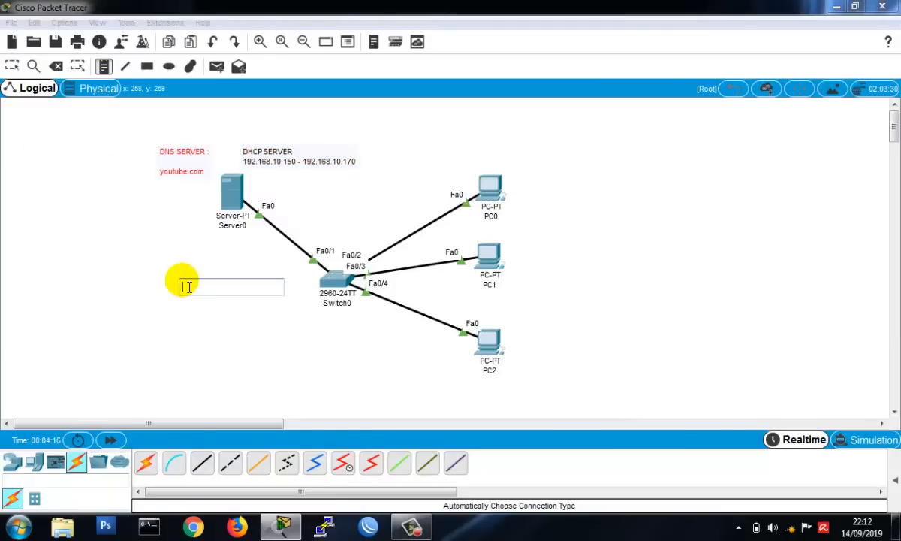
pyautogui.write('192.168.10.1')
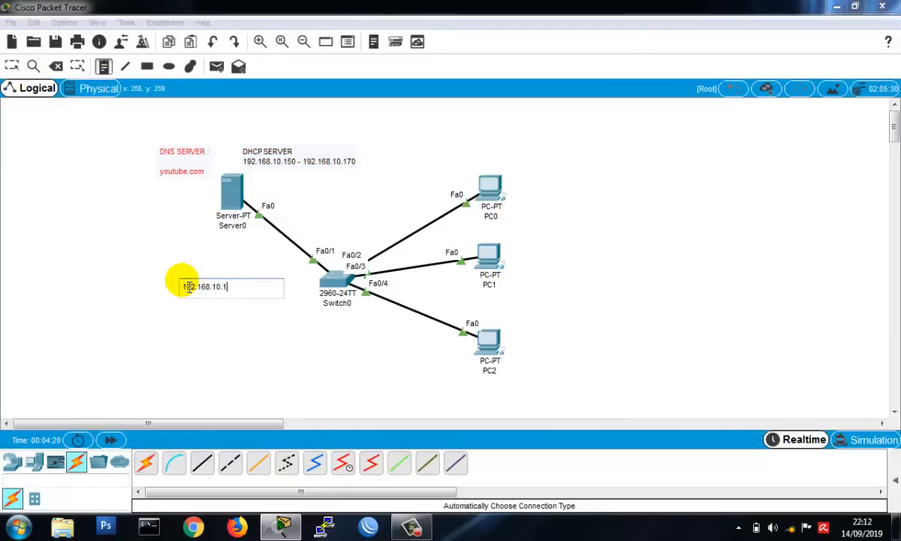
pyautogui.write('00/24')
pyautogui.click(11, 67)
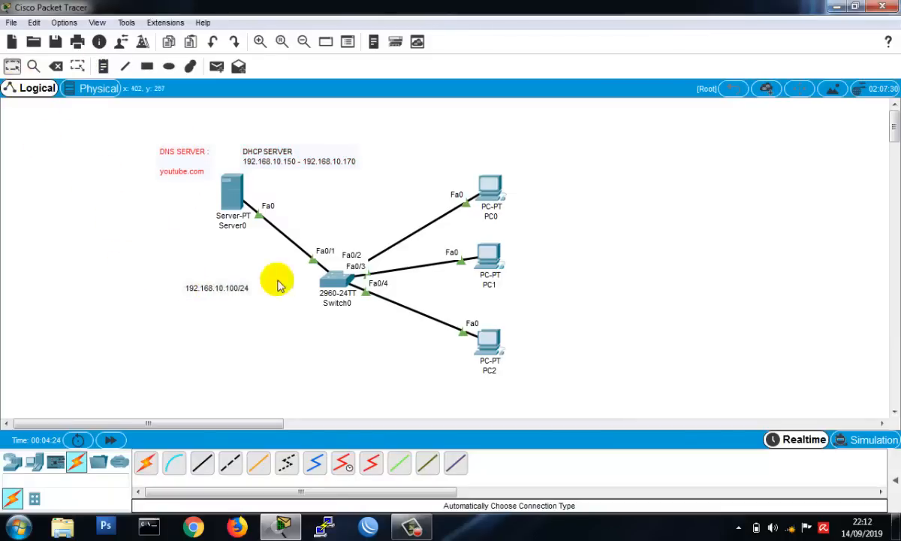
pyautogui.moveTo(222, 285); pyautogui.dragTo(191, 203)
pyautogui.click(191, 244)
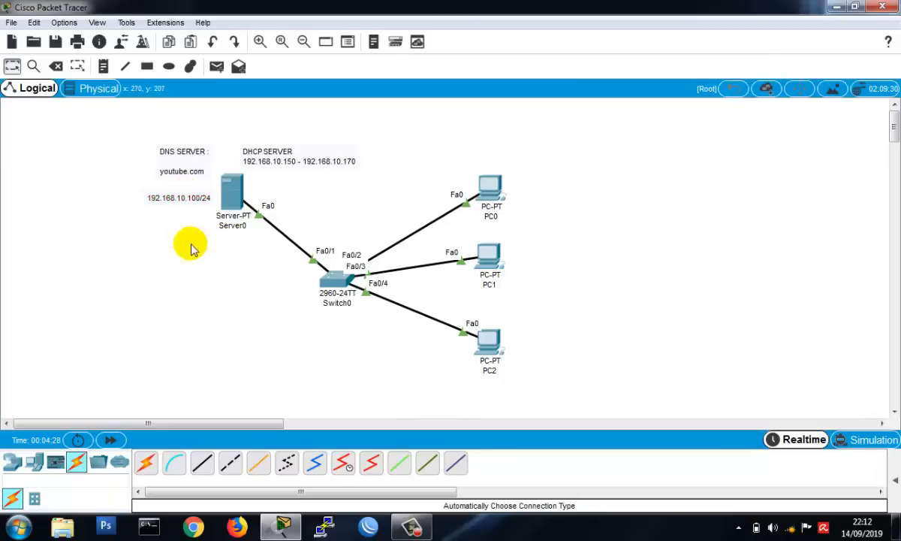
# - Add a note reading "IP FROM DHCP SERVER" and position it just to the right of PC1
pyautogui.click(104, 67)
pyautogui.click(548, 262)
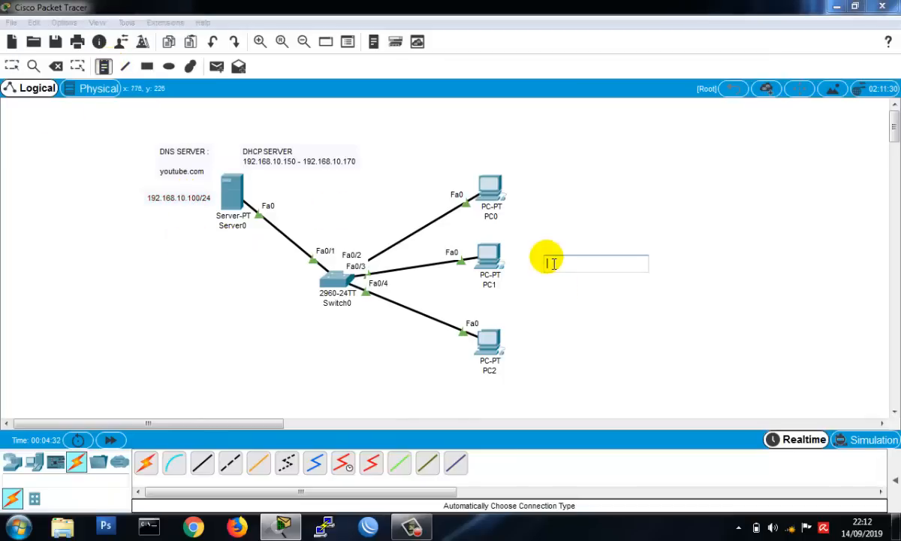
pyautogui.write('IP FROM DHCP')
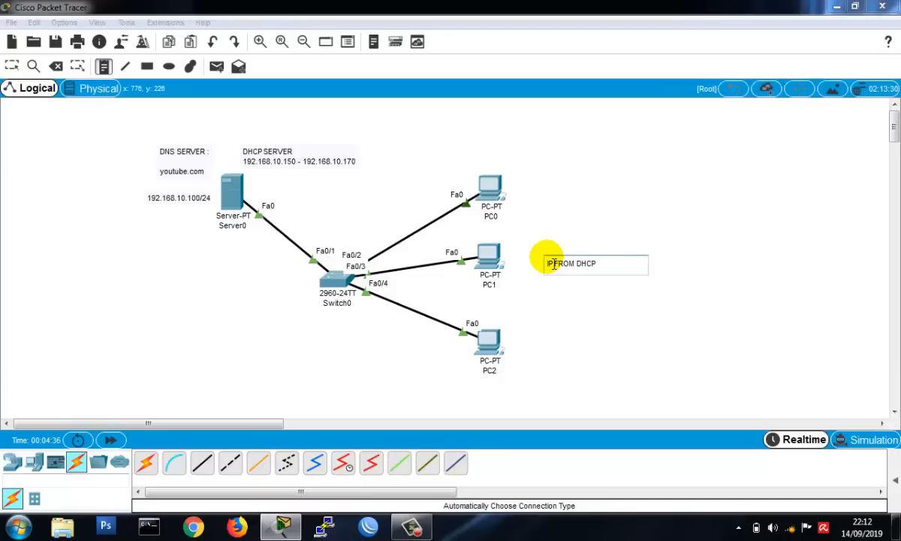
pyautogui.write(' SERVER')
pyautogui.click(513, 237)
pyautogui.moveTo(618, 264); pyautogui.dragTo(559, 260)
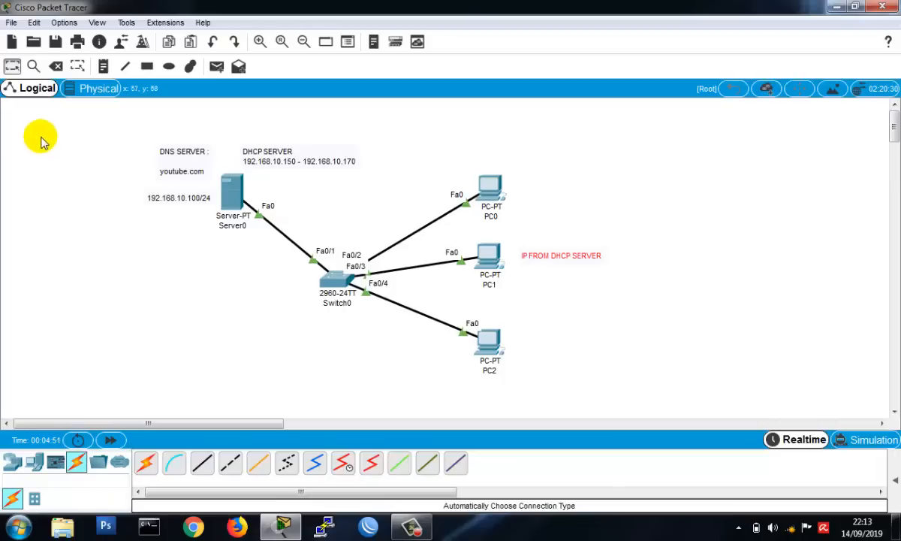
# - Save the topology in the saves folder as "DNS DHCP SERVER-SOAL KOSONG"
pyautogui.click(54, 41)
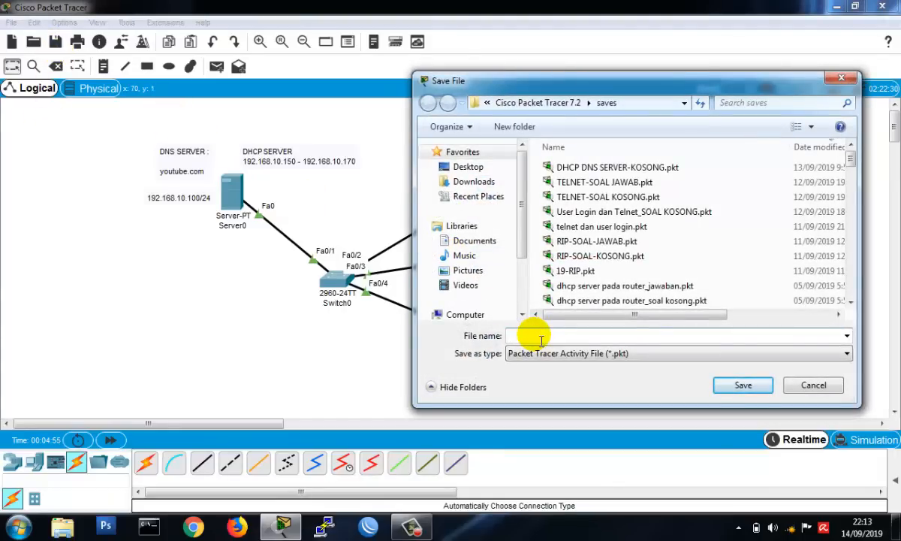
pyautogui.write('DNS')
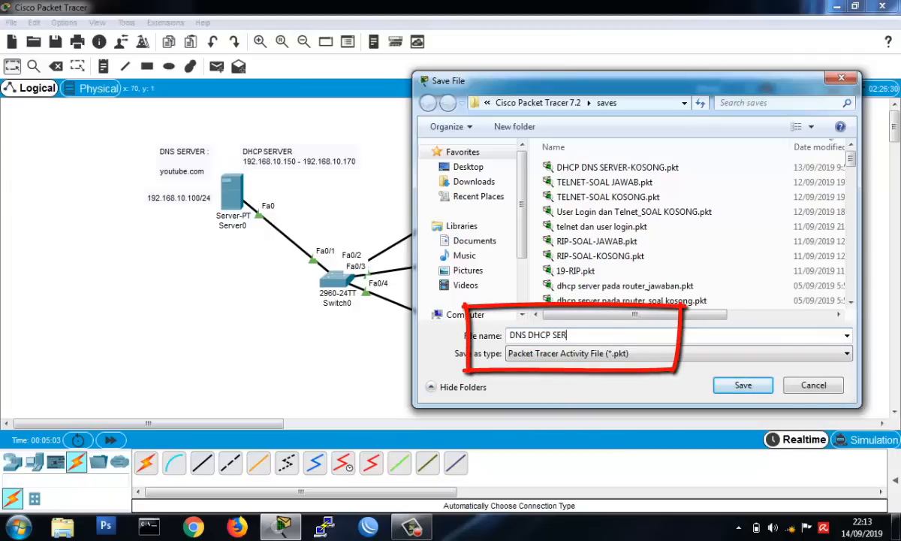
pyautogui.write('DHCP SERVER-SOAL KOSONG')
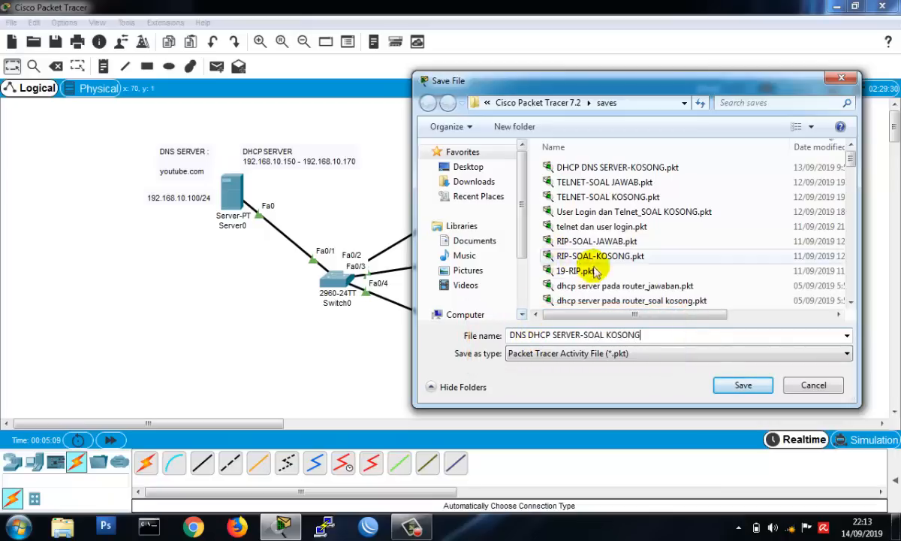
pyautogui.click(732, 387)
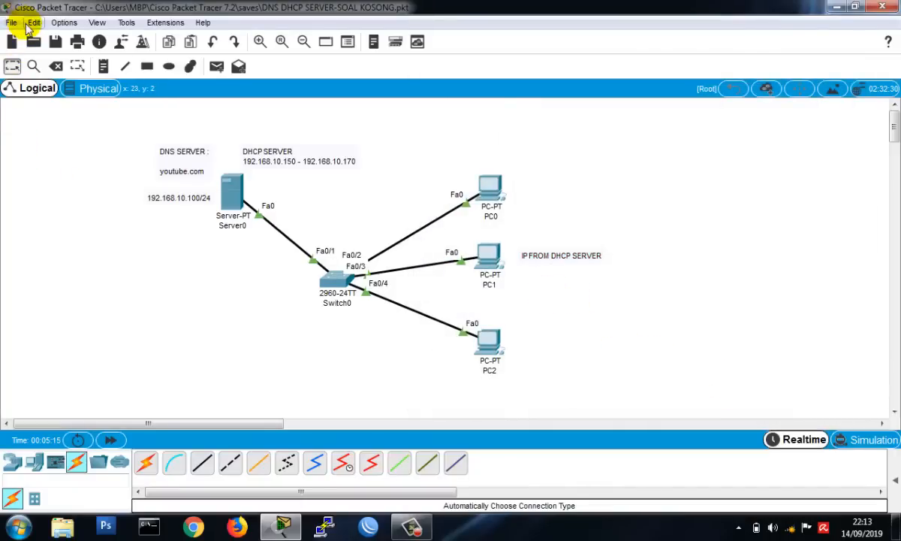
# - Save a copy of the topology under the name "DNS DHCP SERVER-SOAL JAWABAN"
pyautogui.click(12, 23)
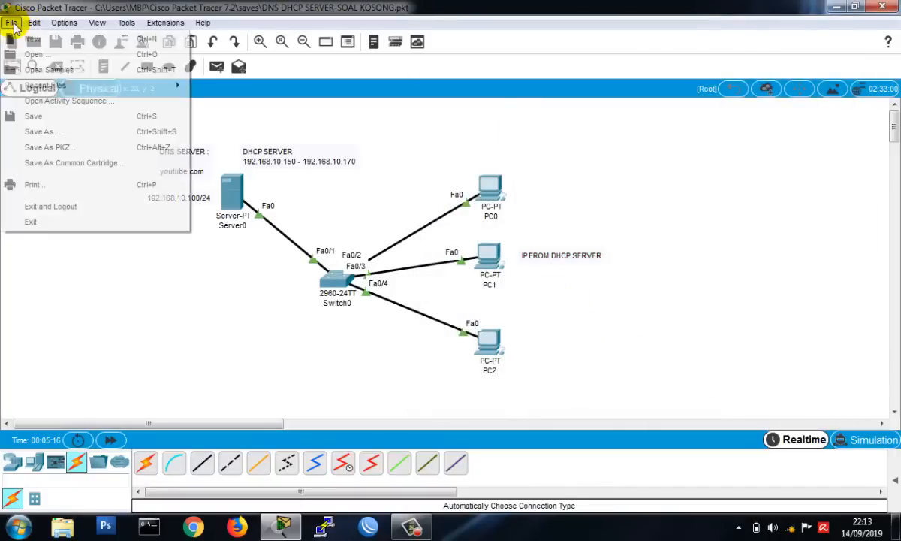
pyautogui.click(30, 131)
pyautogui.doubleClick(630, 335)
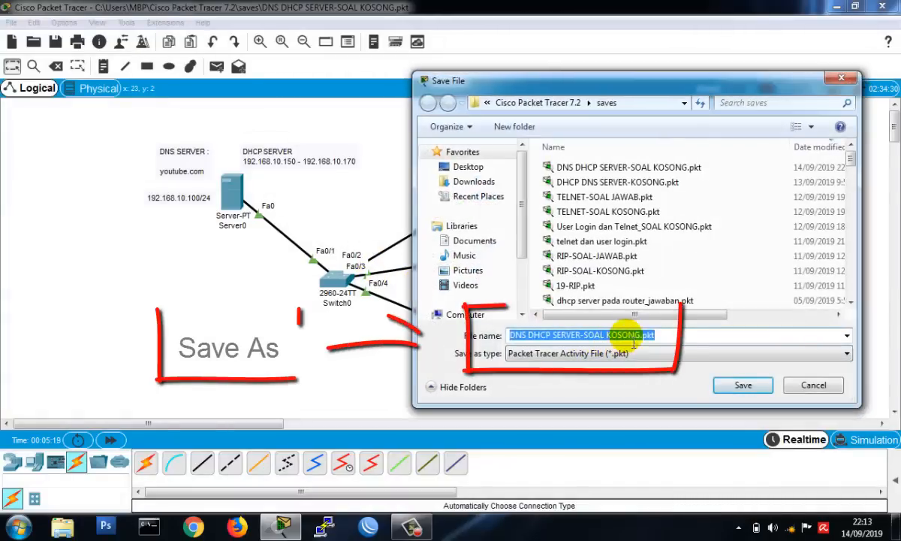
pyautogui.write('JAWABA')
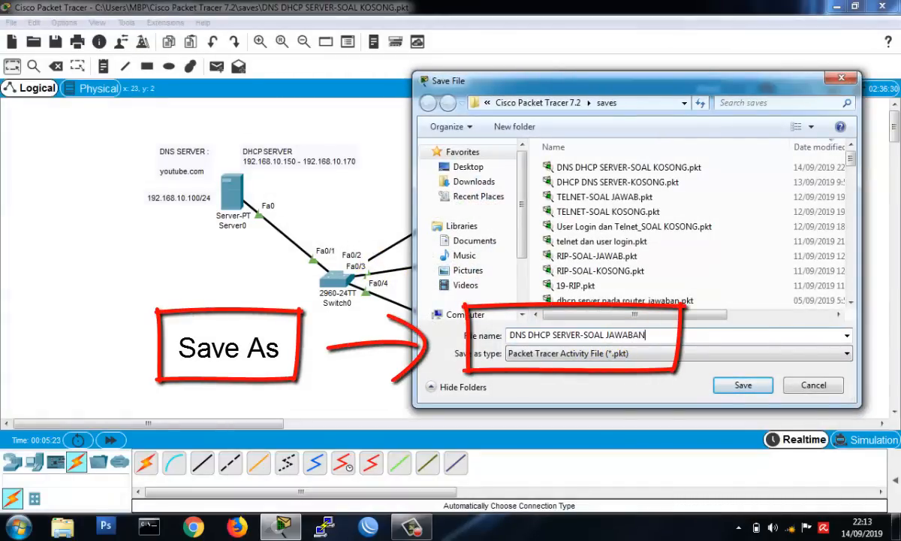
pyautogui.click(743, 385)
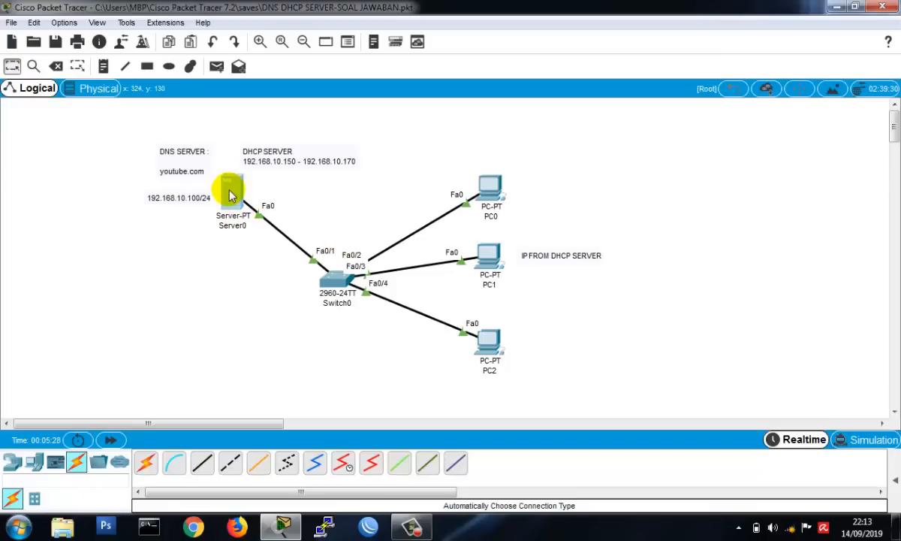
# - Give Server0 the static IP address 192.168.10.100 with subnet mask 255.255.255.0 and default gateway 192.168.10.100
pyautogui.click(230, 194)
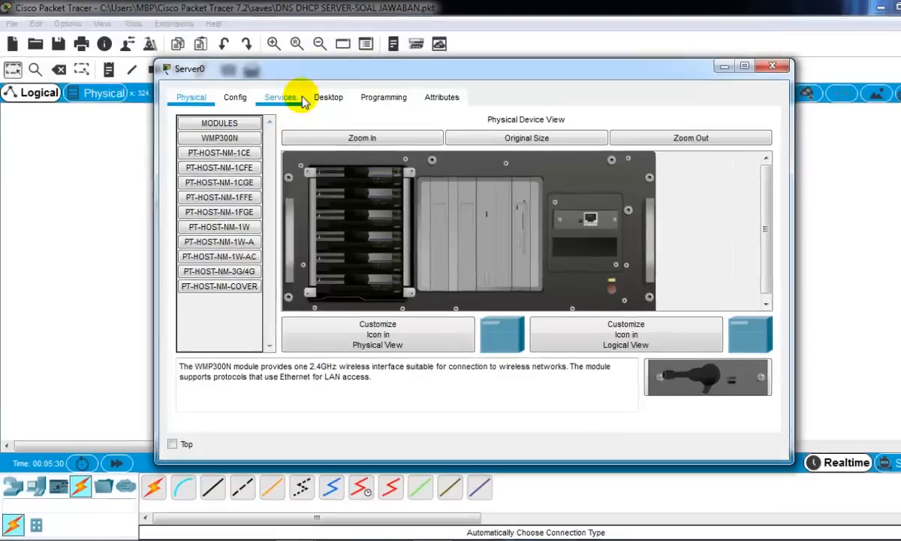
pyautogui.click(308, 94)
pyautogui.click(293, 196)
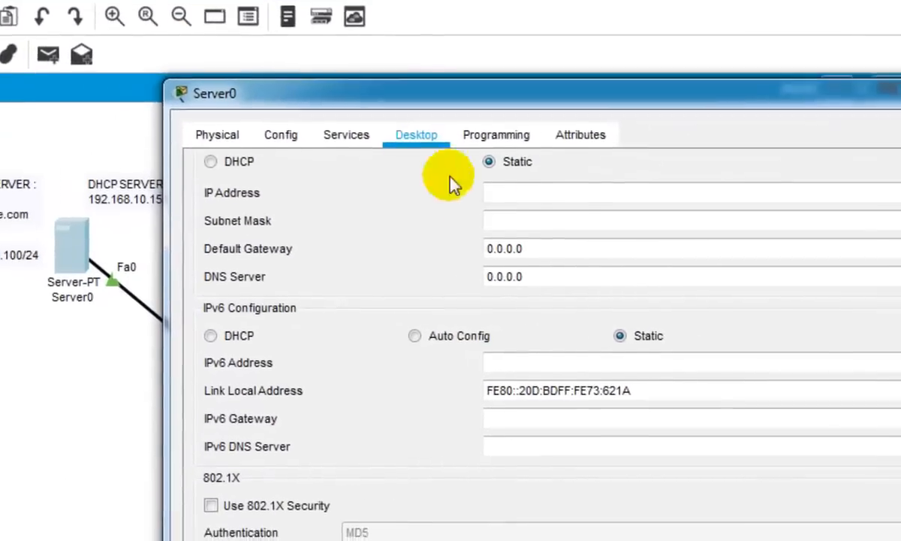
pyautogui.click(547, 197)
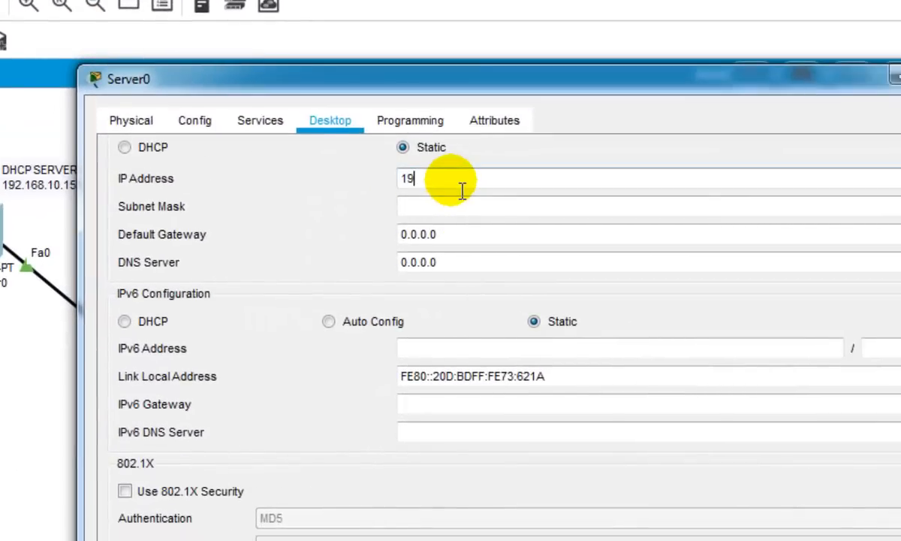
pyautogui.write('192.168.10.100')
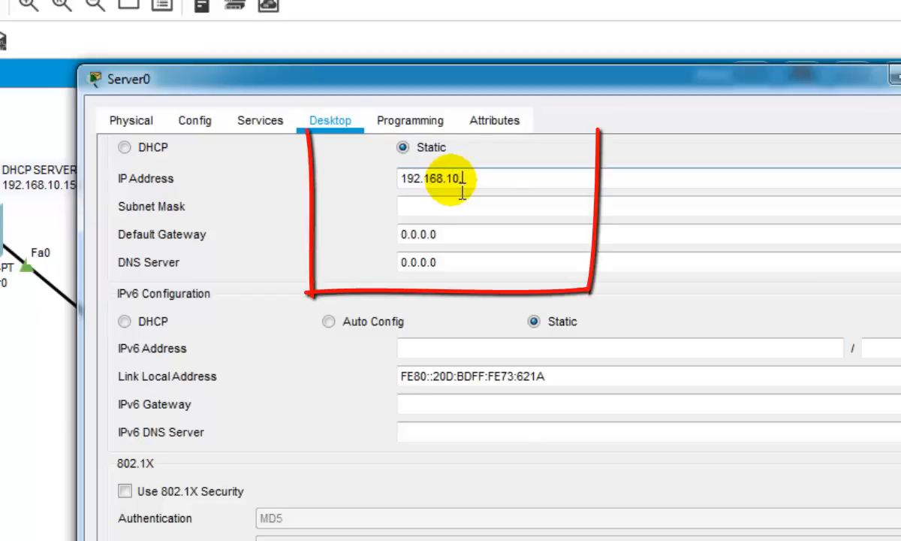
pyautogui.press('Tab')
pyautogui.press('Tab')
pyautogui.write('1')
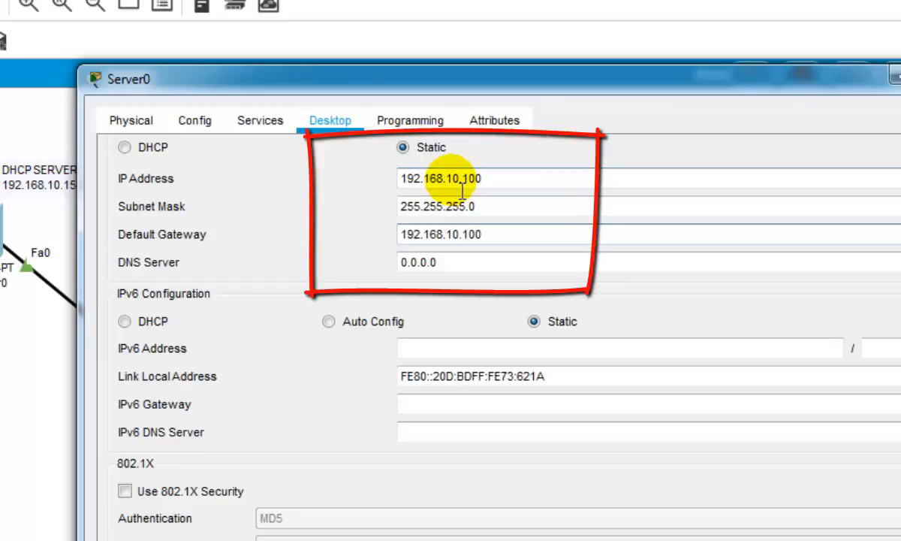
# - Set Server0's own DNS server address to 192.168.10.100 and close its IP configuration
pyautogui.press('Tab')
pyautogui.write('192')
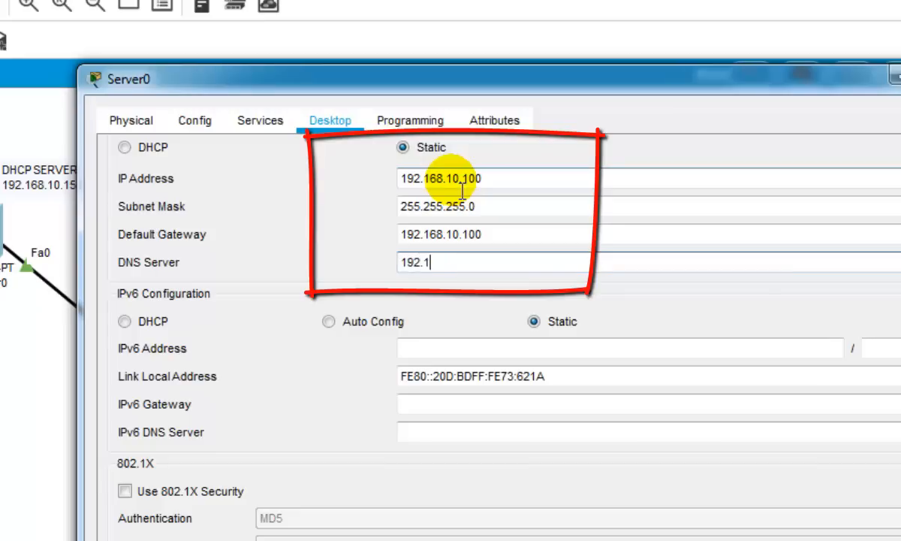
pyautogui.write('.168.10.100')
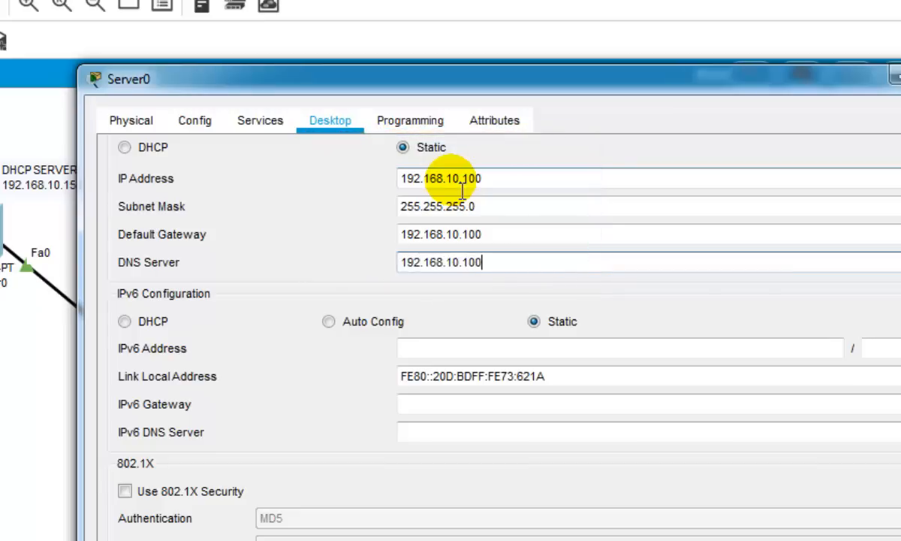
pyautogui.moveTo(551, 93); pyautogui.dragTo(376, 110)
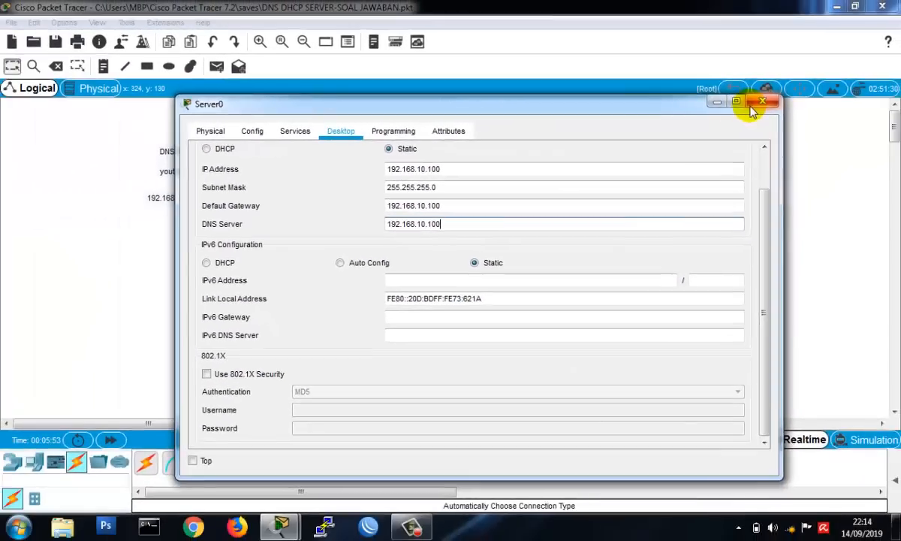
pyautogui.moveTo(766, 201); pyautogui.dragTo(772, 158)
pyautogui.click(740, 155)
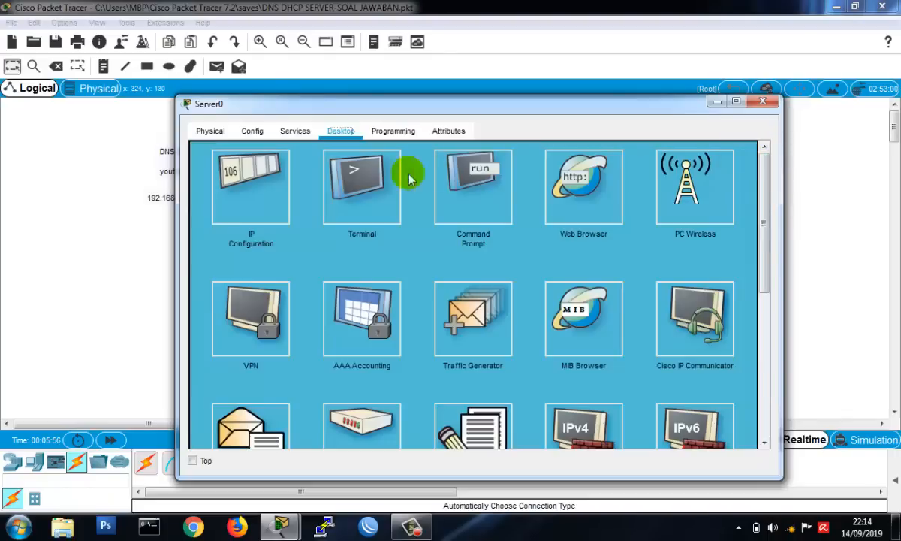
# - Turn on Server0's DHCP service and set the serverPool default gateway and DNS server to 192.168.10.100
pyautogui.click(297, 132)
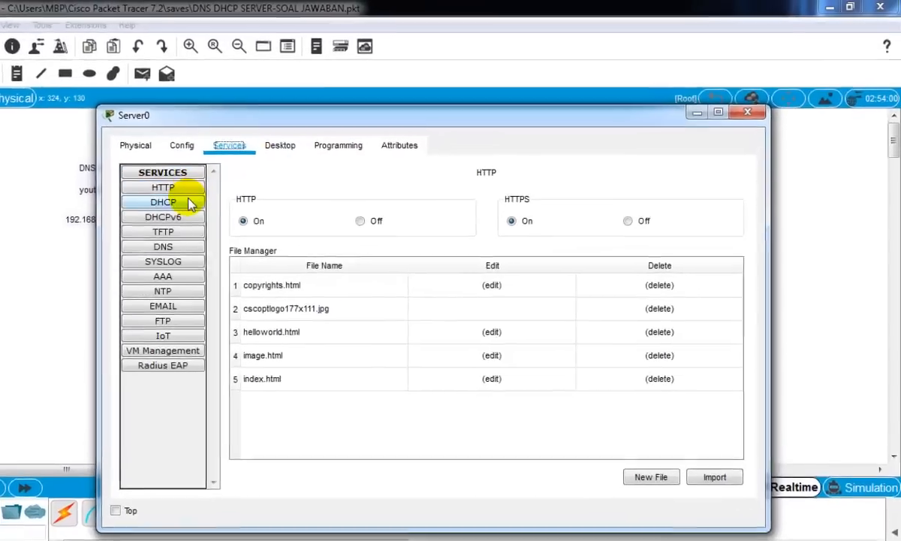
pyautogui.click(103, 229)
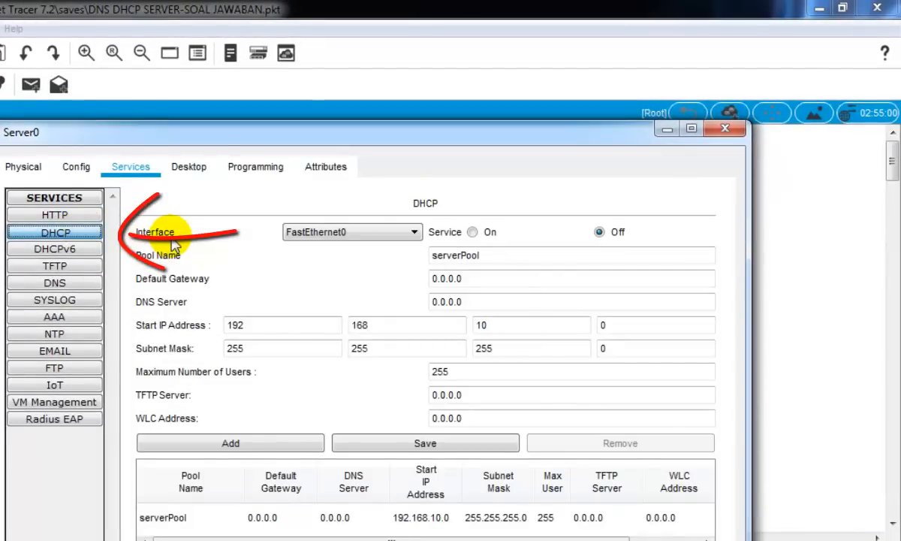
pyautogui.click(473, 232)
pyautogui.doubleClick(493, 287)
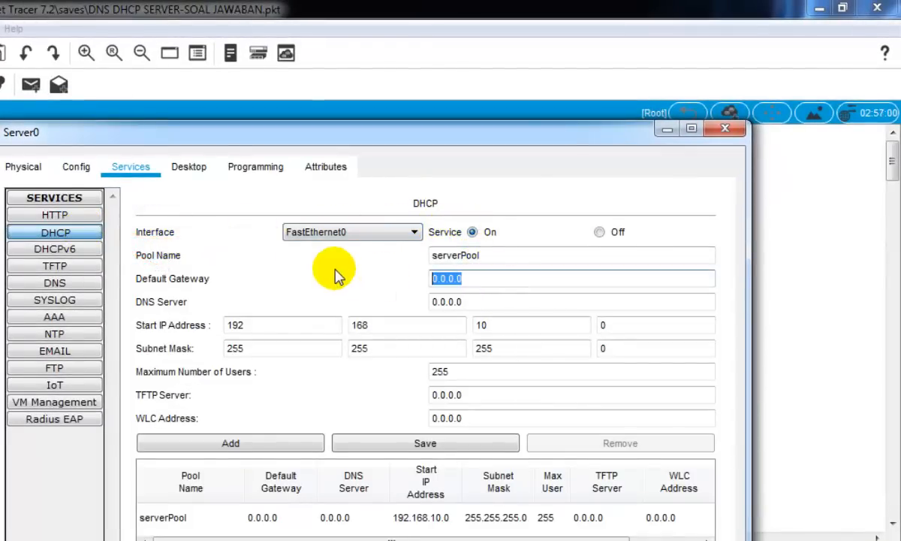
pyautogui.write('192.168.1')
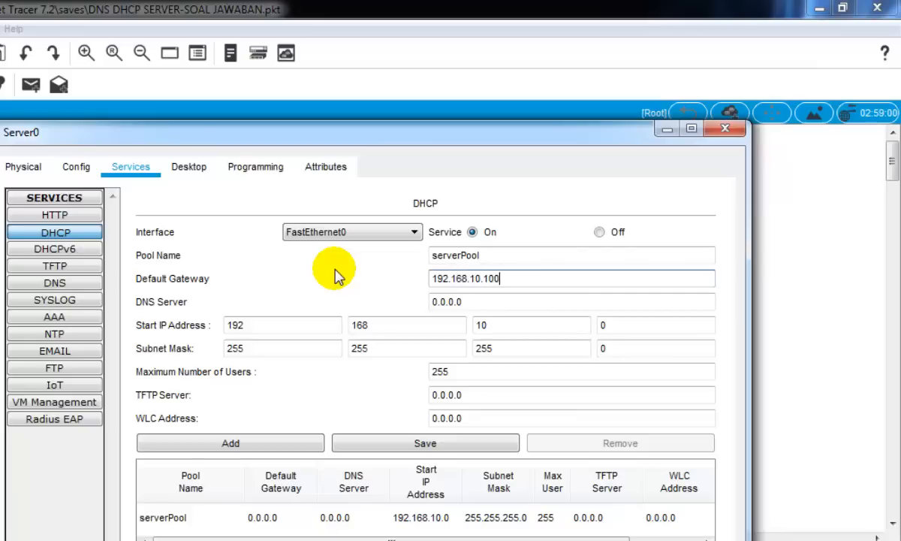
pyautogui.press('Tab')
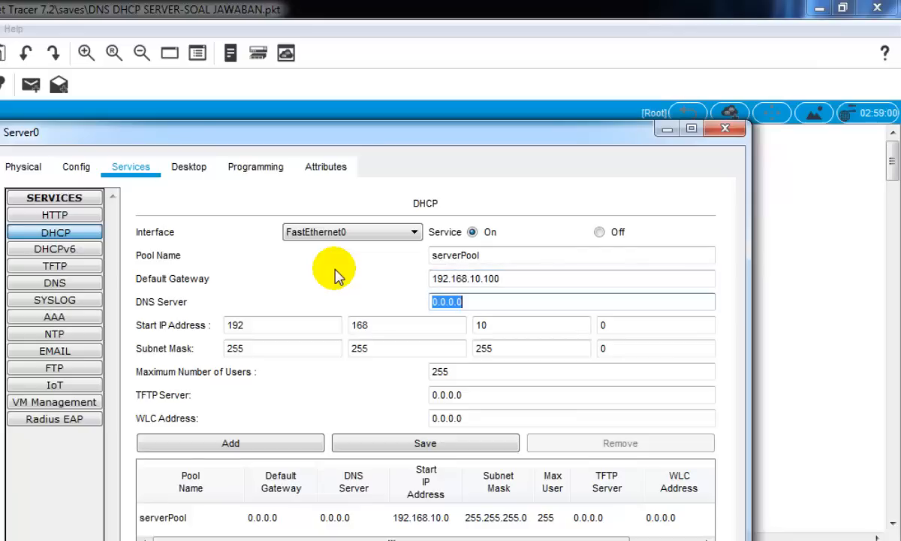
pyautogui.write('192.168.1')
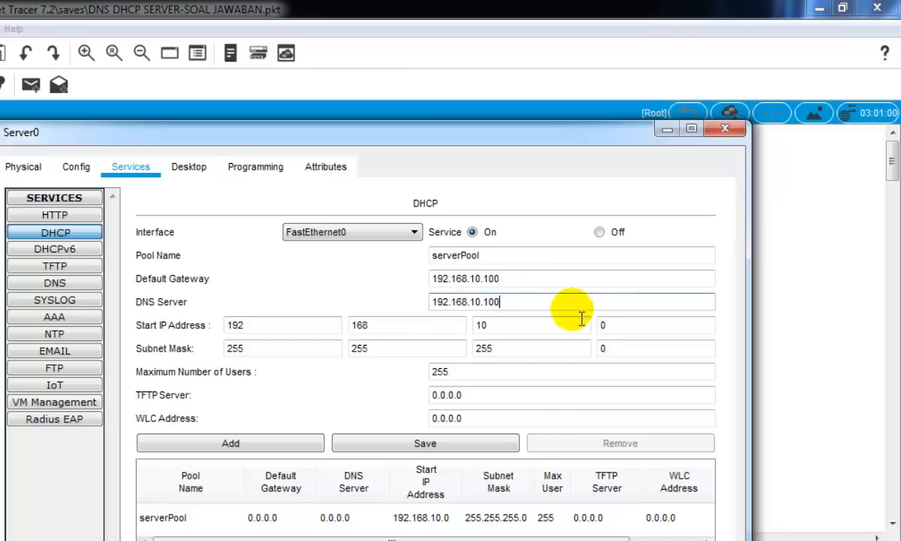
# - Set the DHCP pool's start address to 192.168.10.150 and maximum number of users to 21, and save the pool
pyautogui.doubleClick(627, 328)
pyautogui.write('15')
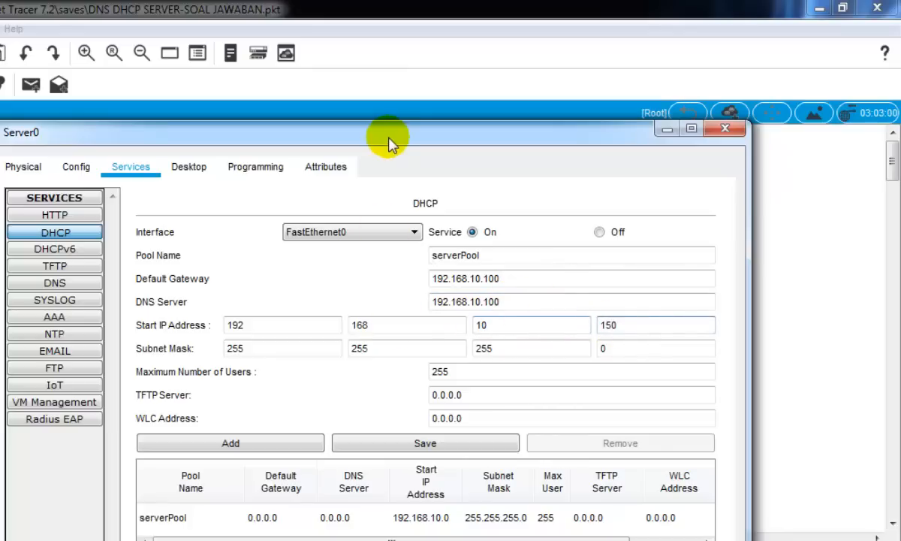
pyautogui.moveTo(403, 139); pyautogui.dragTo(639, 116)
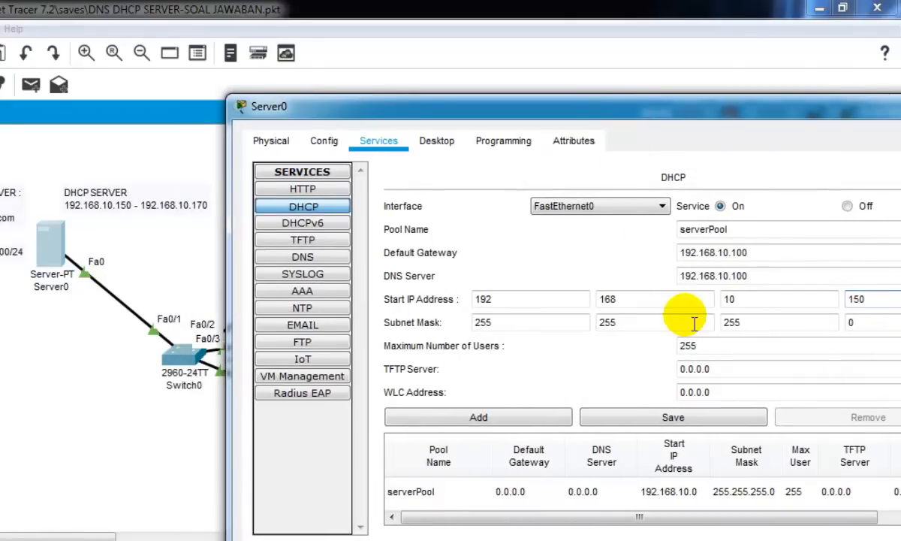
pyautogui.moveTo(725, 352); pyautogui.dragTo(636, 350)
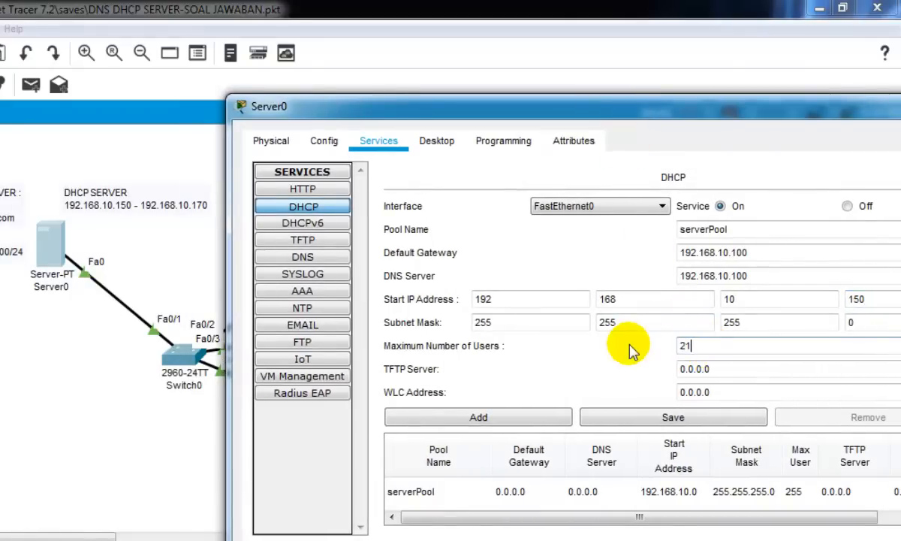
pyautogui.click(610, 425)
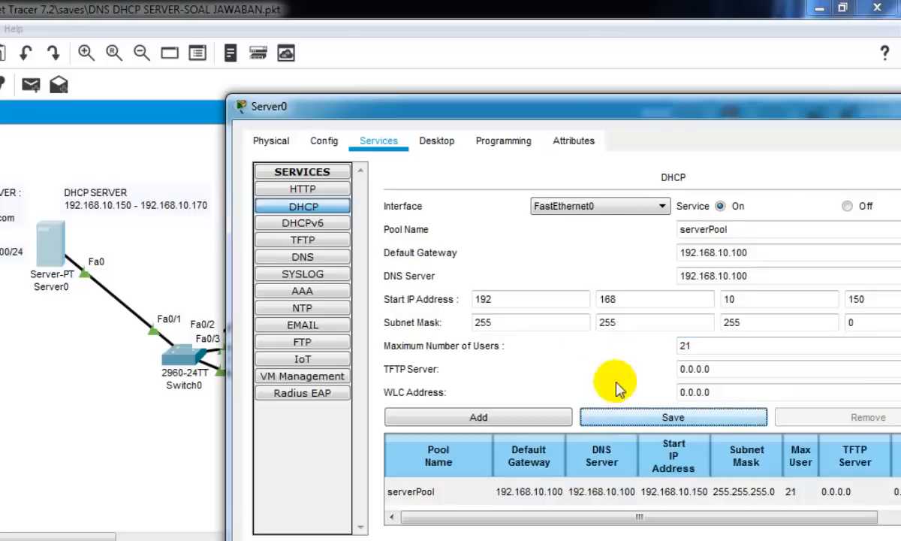
# - Turn on Server0's DNS service and add an A record mapping youtube.com to 192.168.10.100
pyautogui.click(330, 263)
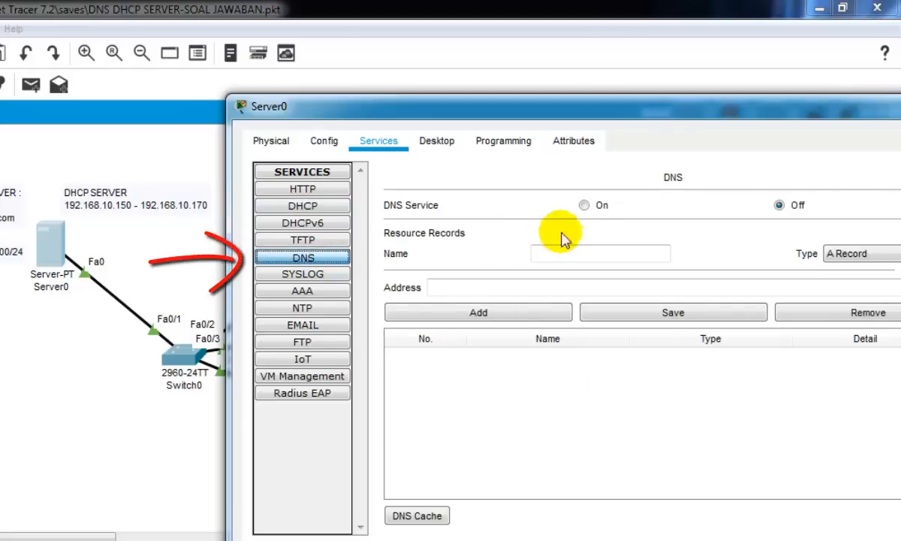
pyautogui.click(585, 205)
pyautogui.click(584, 256)
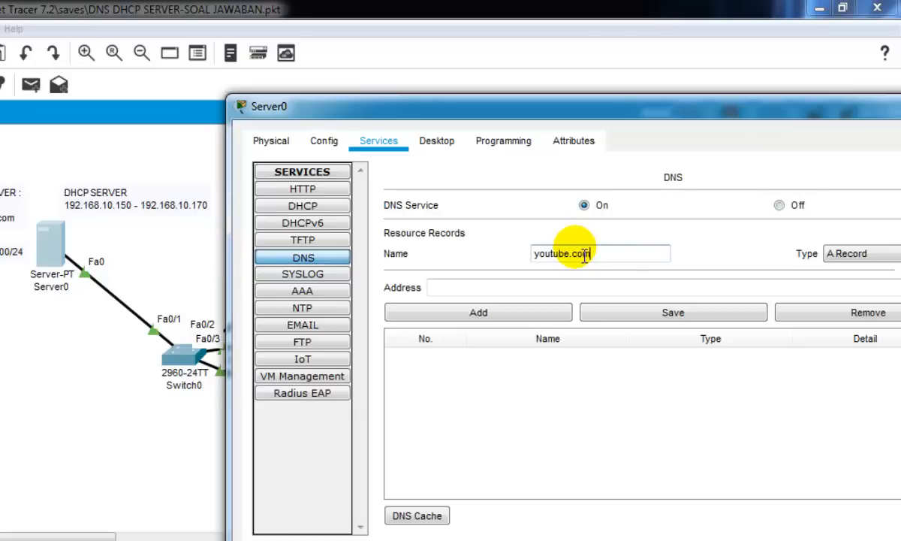
pyautogui.click(571, 287)
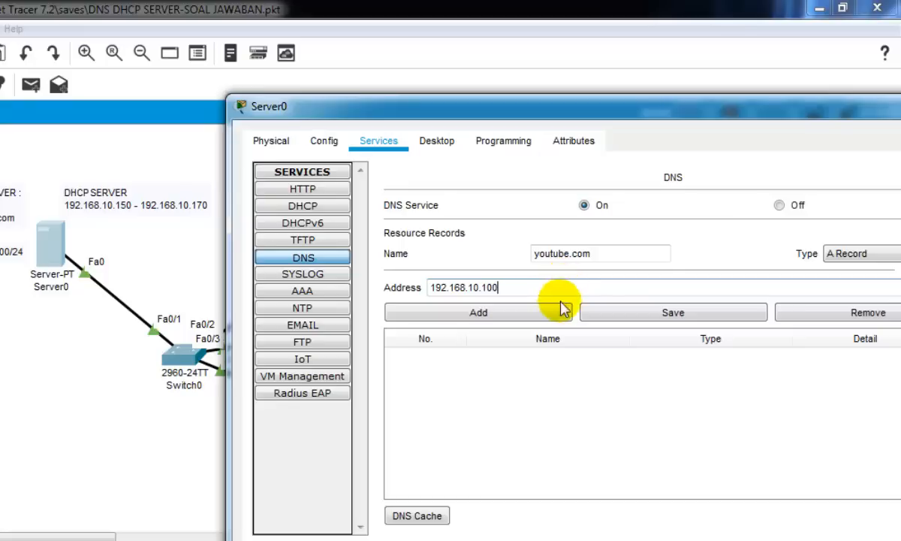
pyautogui.click(557, 314)
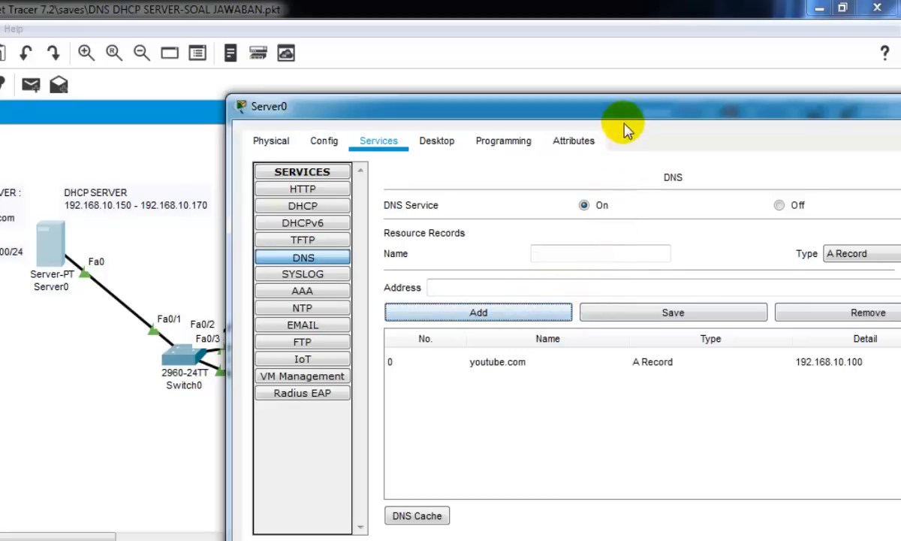
pyautogui.moveTo(625, 117); pyautogui.dragTo(546, 114)
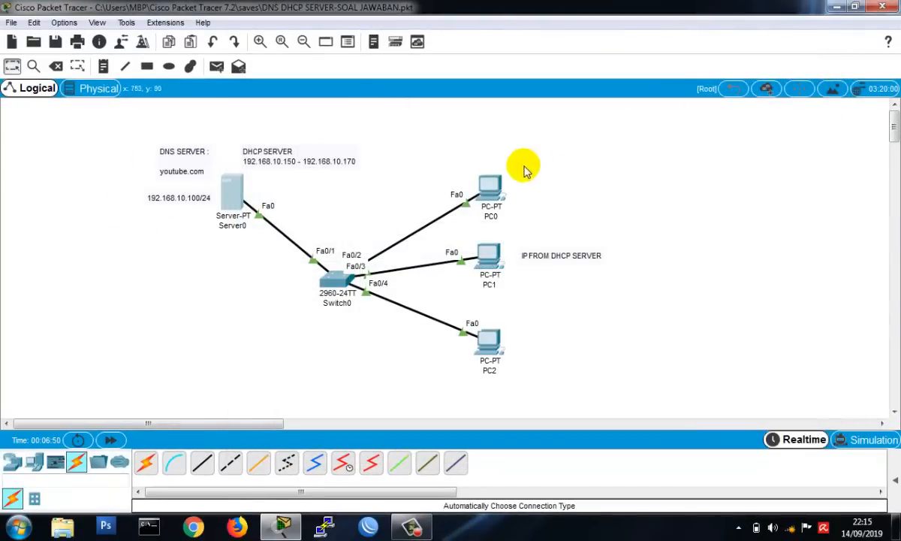
# - Switch PC0's IPv4 configuration to DHCP and close its device window
pyautogui.click(488, 188)
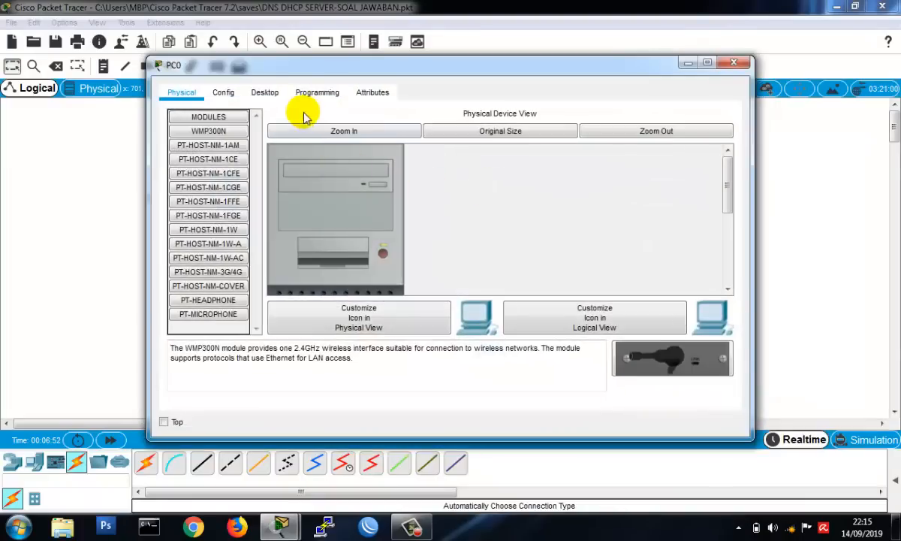
pyautogui.click(255, 89)
pyautogui.click(222, 120)
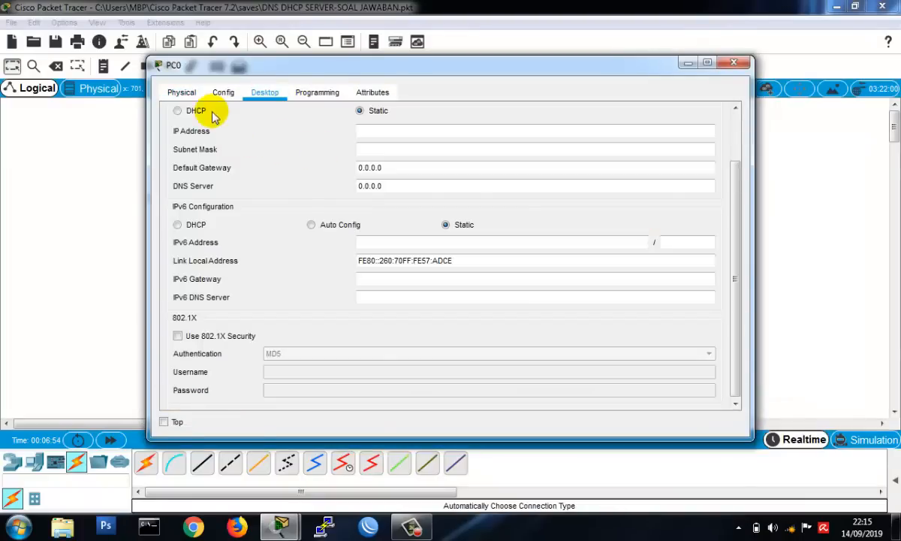
pyautogui.click(189, 111)
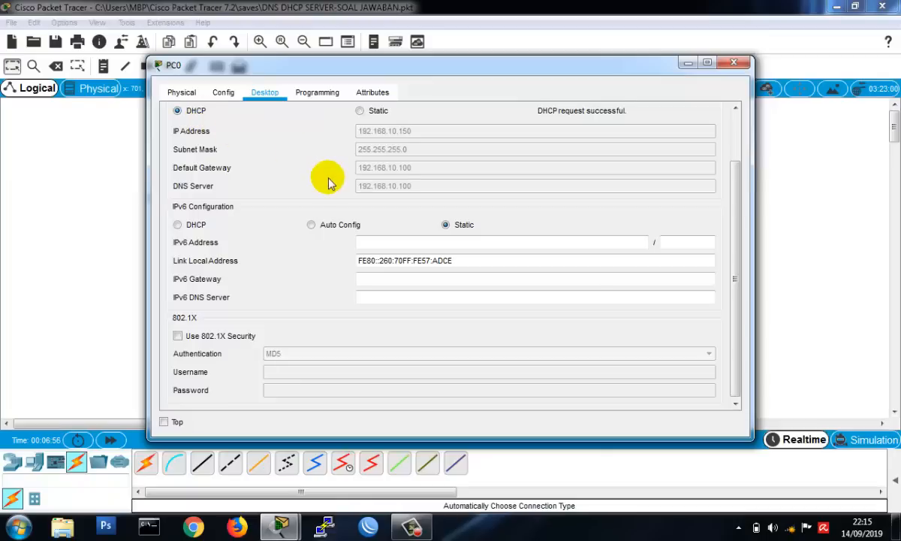
pyautogui.click(746, 65)
# - Switch PC1's IPv4 configuration to DHCP and close its device window
pyautogui.click(483, 254)
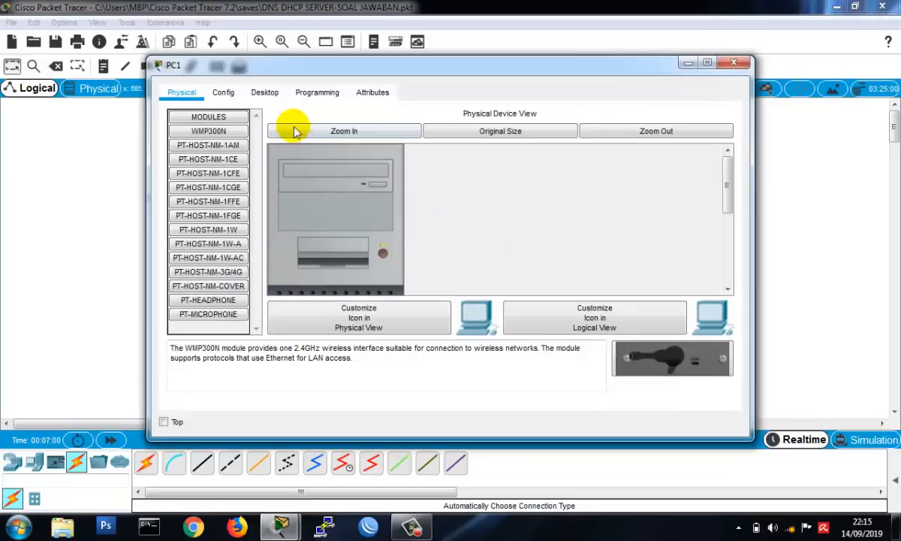
pyautogui.click(266, 91)
pyautogui.click(212, 137)
pyautogui.click(179, 111)
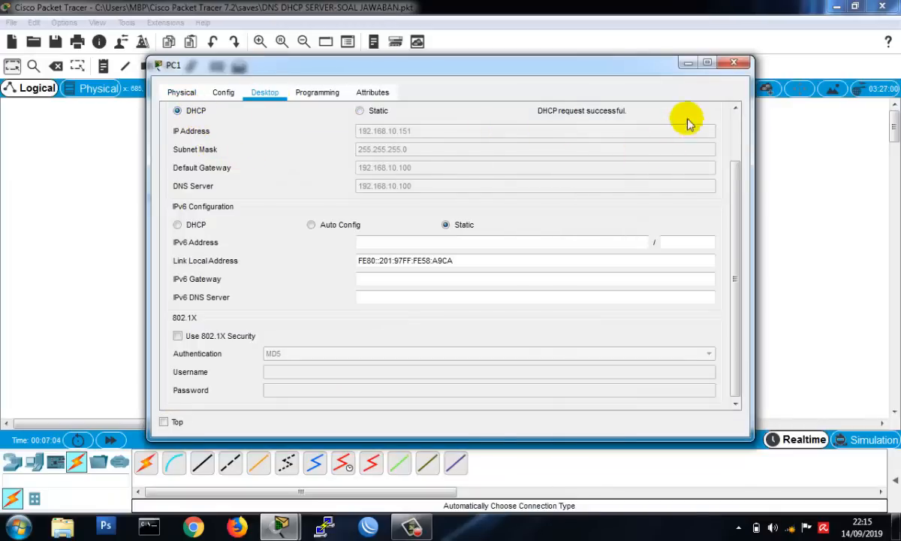
pyautogui.click(734, 63)
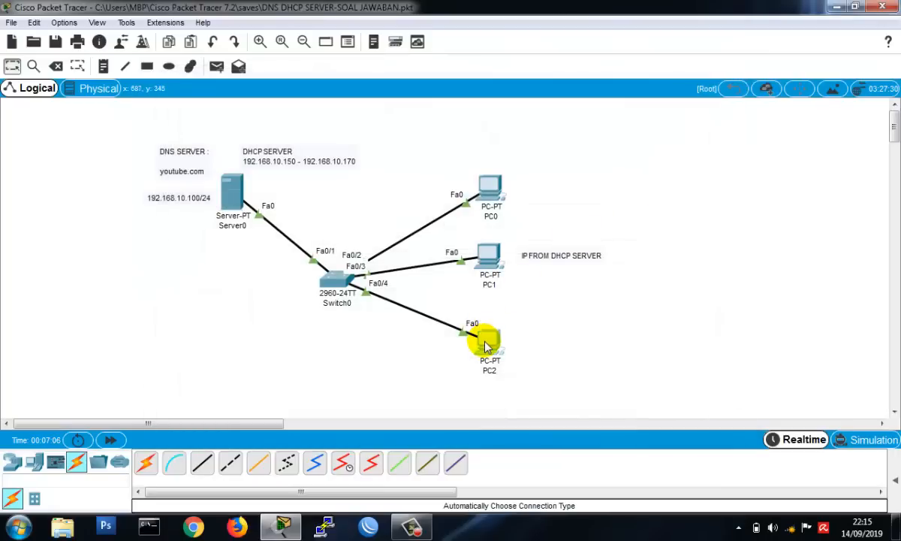
# - Switch PC2's IPv4 configuration to DHCP and close its device window
pyautogui.click(485, 344)
pyautogui.click(264, 91)
pyautogui.click(218, 144)
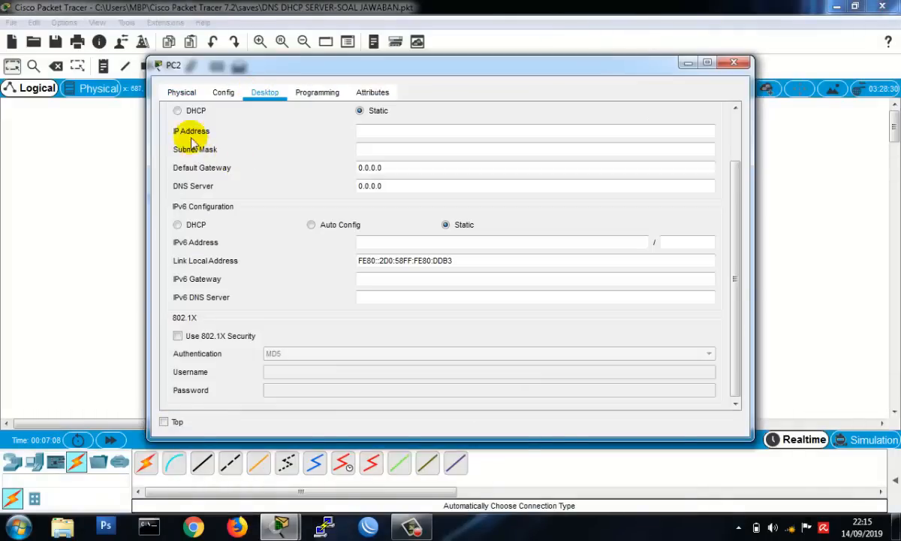
pyautogui.click(178, 110)
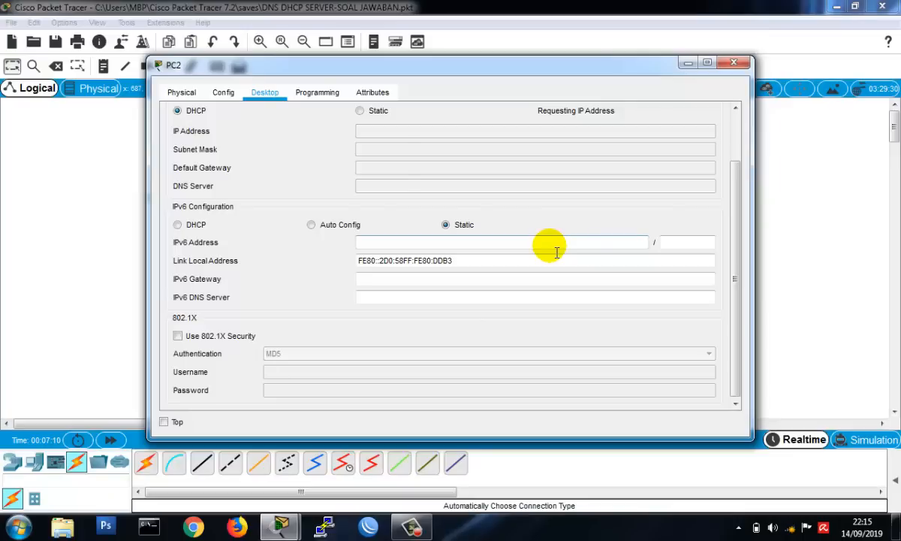
pyautogui.click(736, 66)
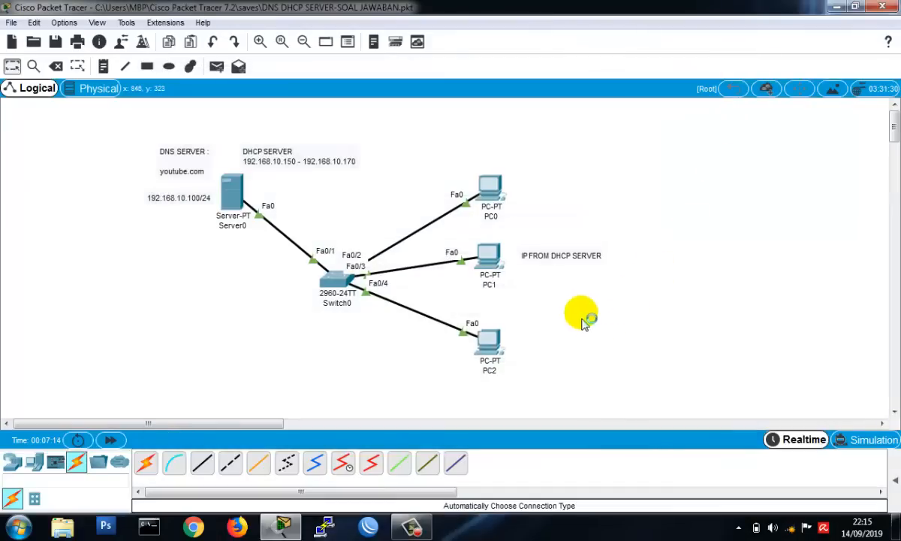
# - Ping 192.168.10.100 and youtube.com from PC0's Command Prompt, and close the prompt
pyautogui.click(489, 189)
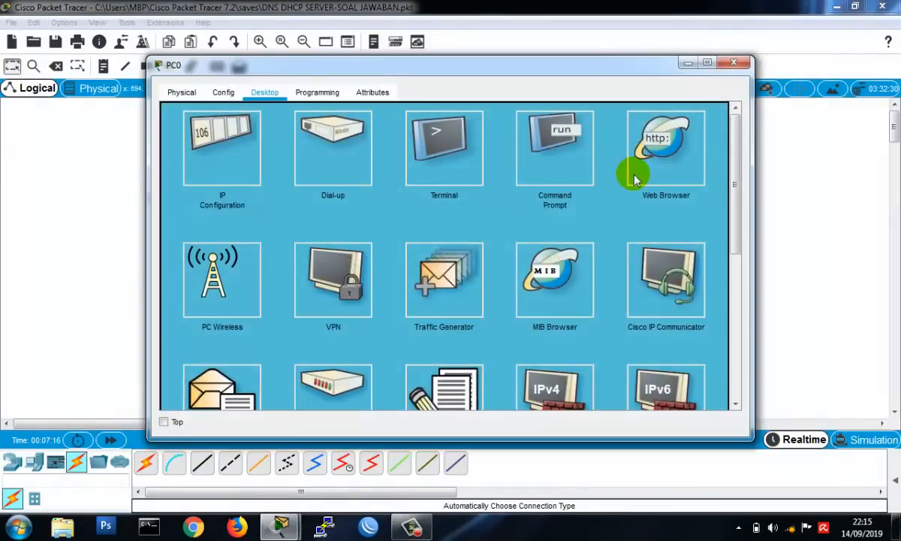
pyautogui.click(555, 163)
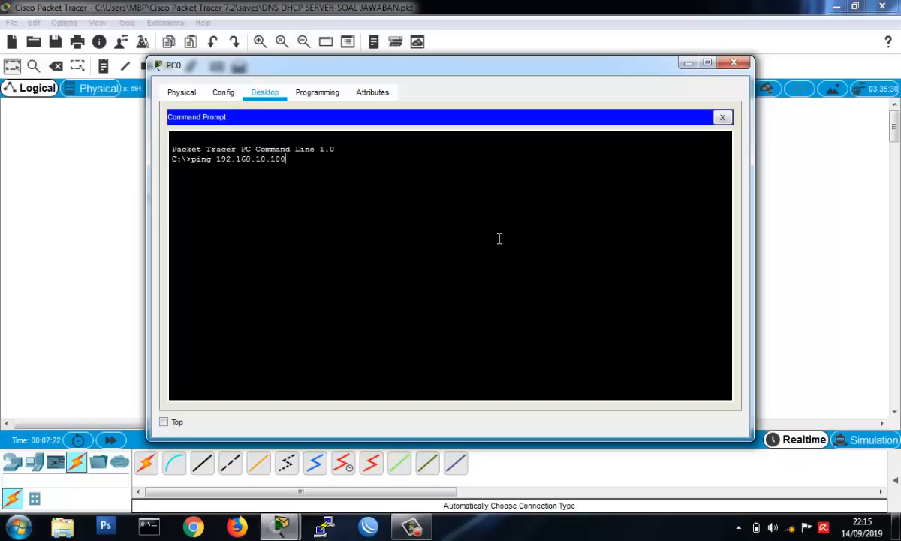
pyautogui.press('Return')
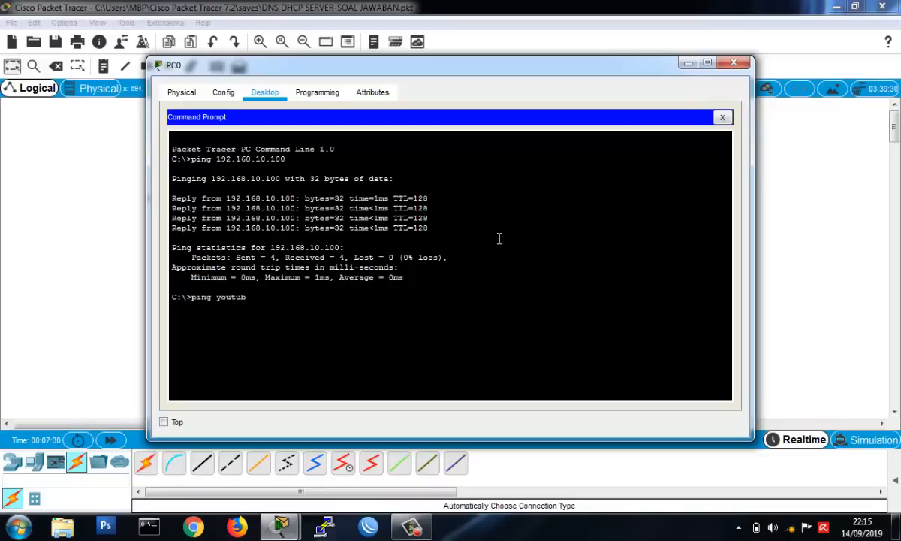
pyautogui.write('m')
pyautogui.press('Return')
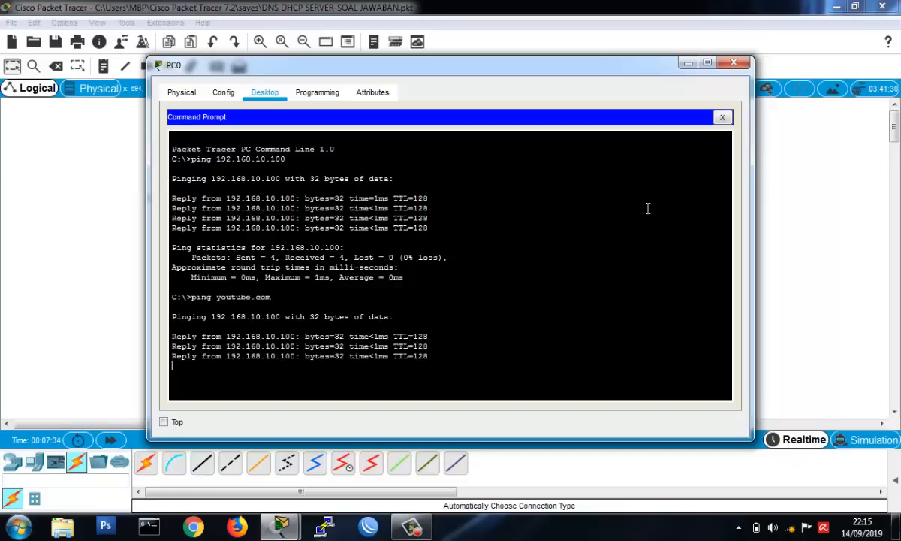
pyautogui.click(722, 118)
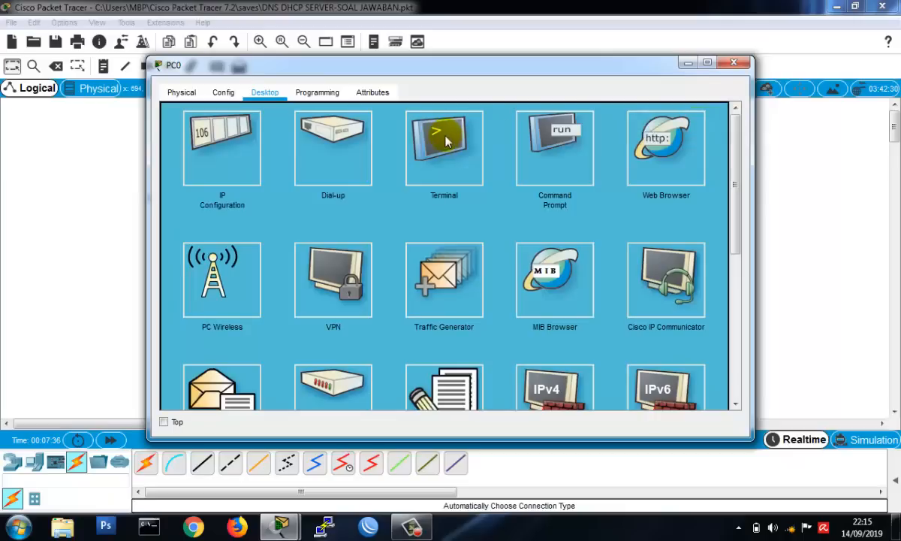
# - Load youtube.com in PC0's Web Browser and close the PC0 device window
pyautogui.click(640, 154)
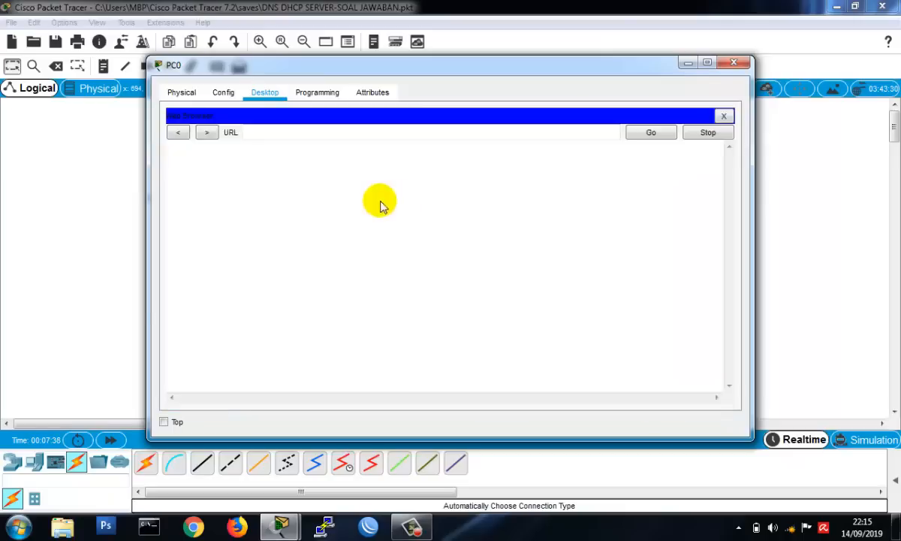
pyautogui.click(318, 139)
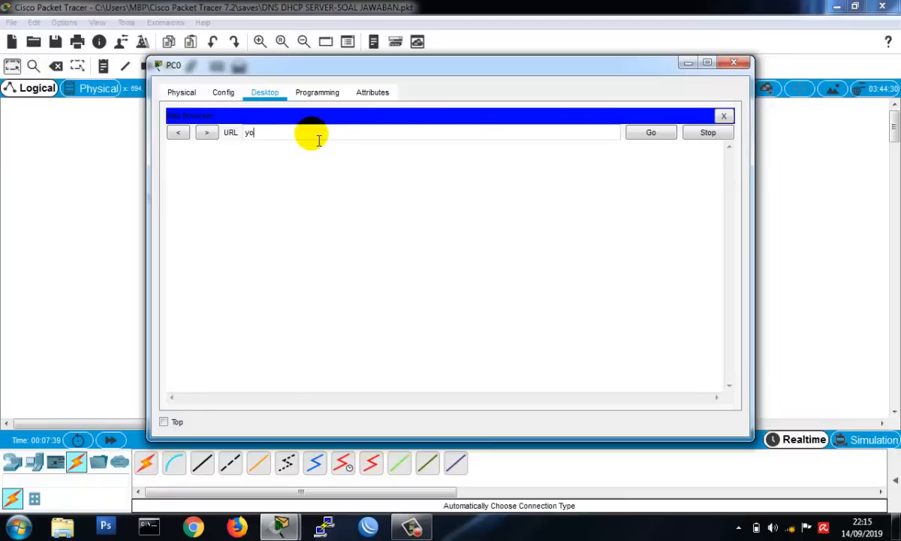
pyautogui.write('youtube.com')
pyautogui.press('Return')
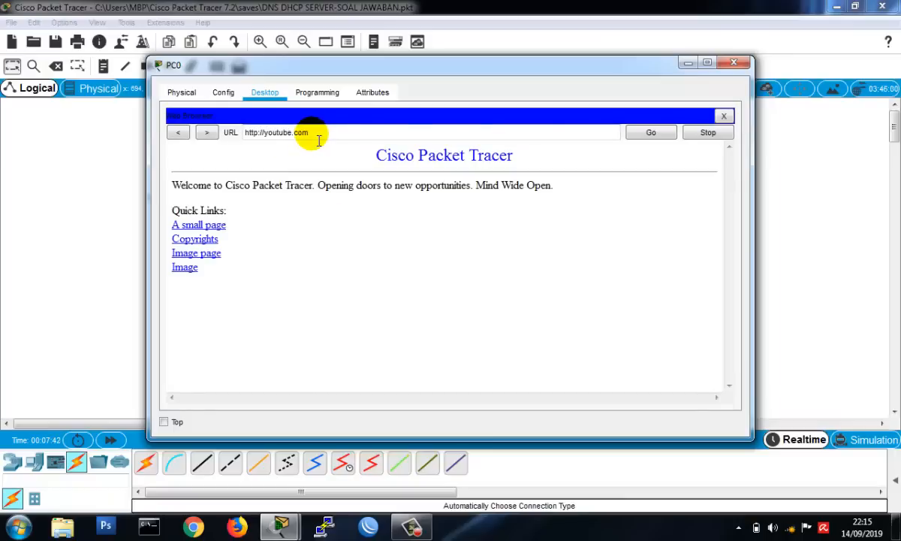
pyautogui.click(733, 62)
# - Load youtube.com in PC1's Web Browser and close the PC1 device window
pyautogui.click(489, 259)
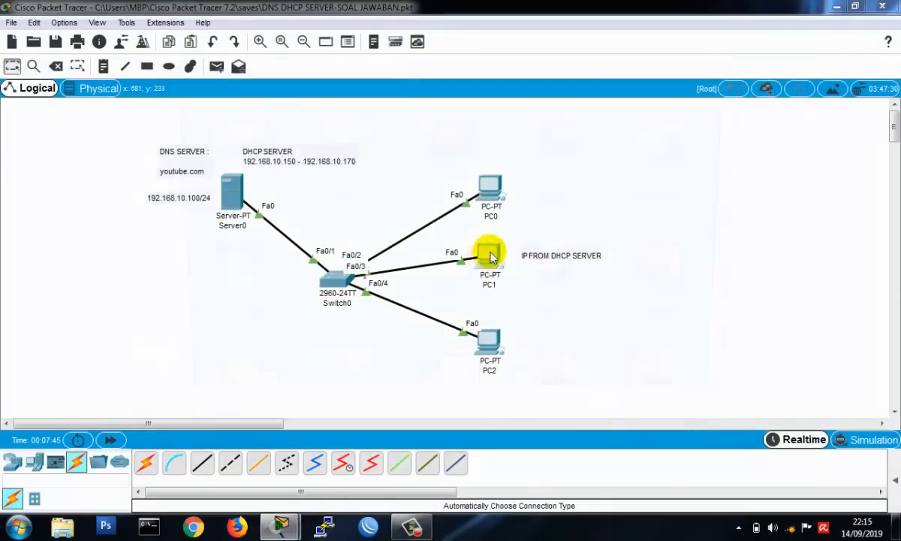
pyautogui.click(654, 146)
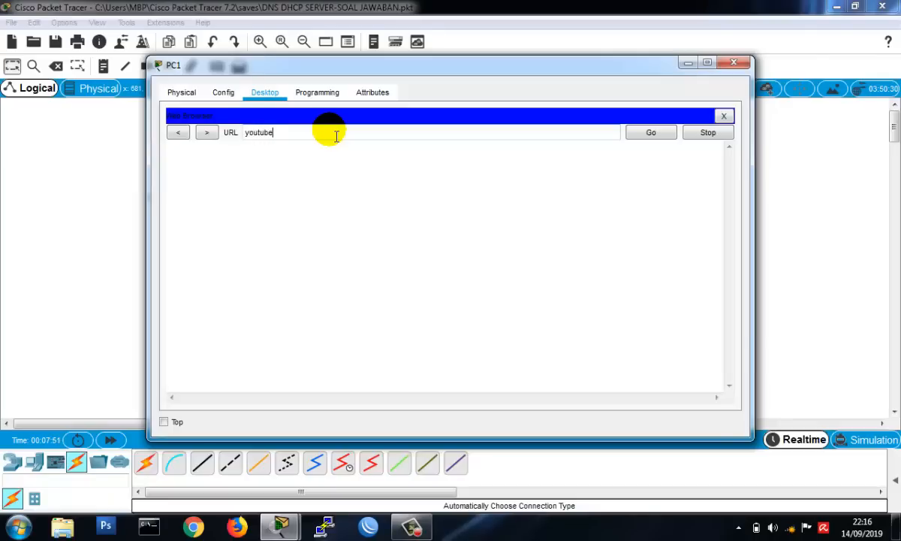
pyautogui.press('Return')
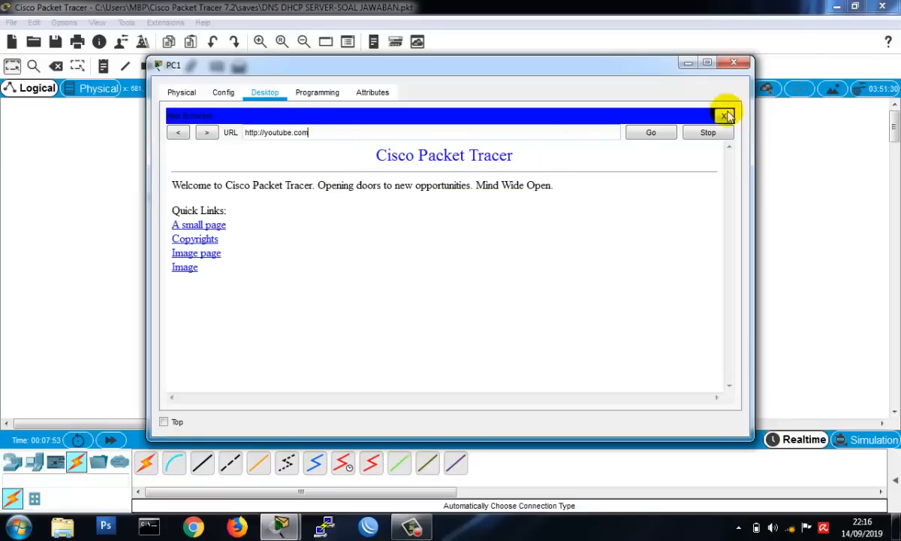
pyautogui.click(742, 68)
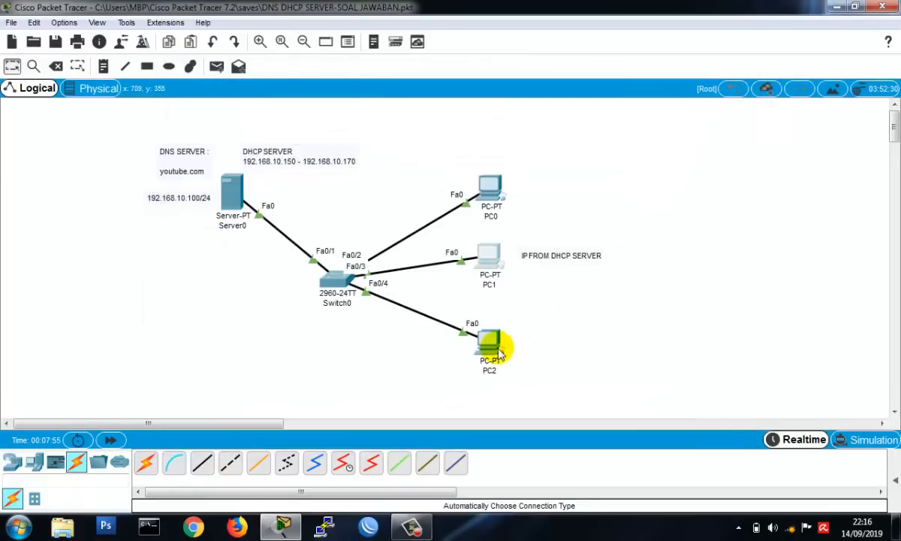
# - Load youtube.com in PC2's Web Browser, dismiss the Shollu reminder, and close the PC2 device window
pyautogui.click(497, 348)
pyautogui.click(644, 150)
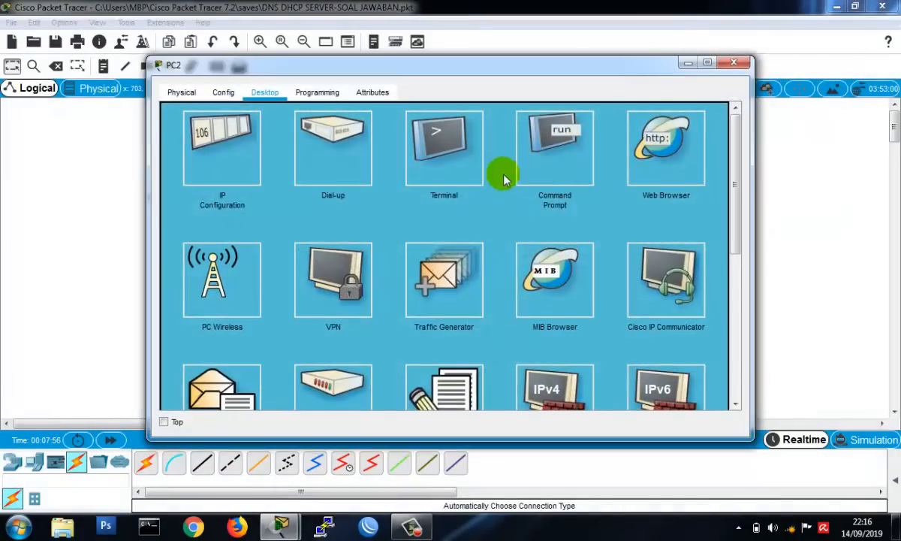
pyautogui.click(386, 135)
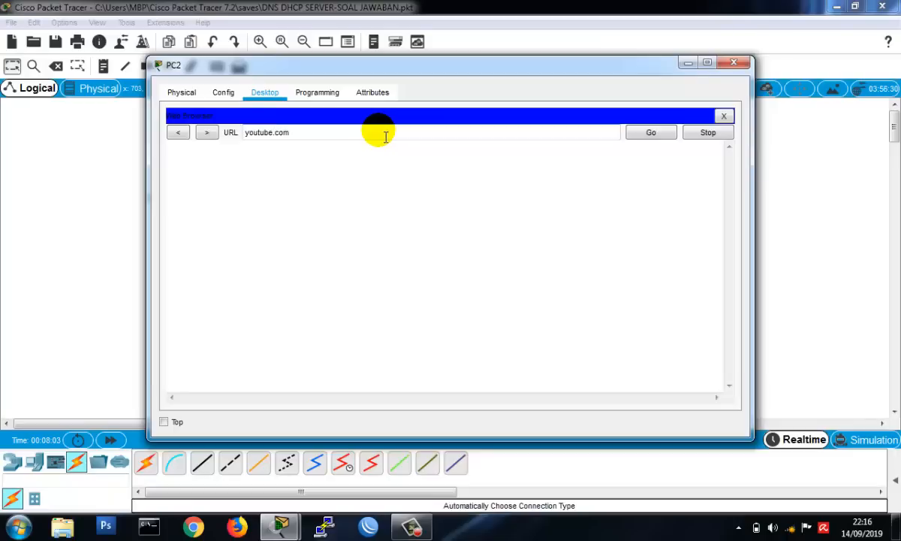
pyautogui.write('youtube.com')
pyautogui.press('Return')
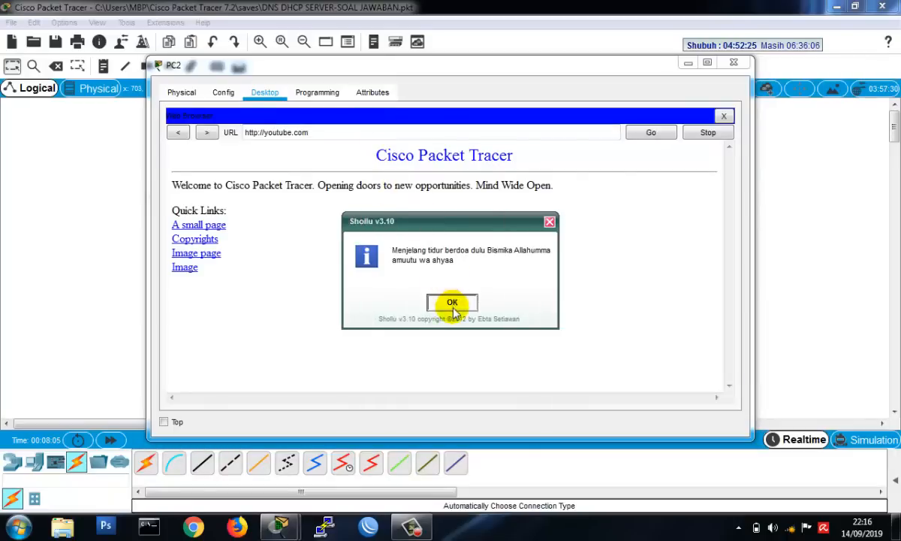
pyautogui.click(452, 304)
pyautogui.click(723, 115)
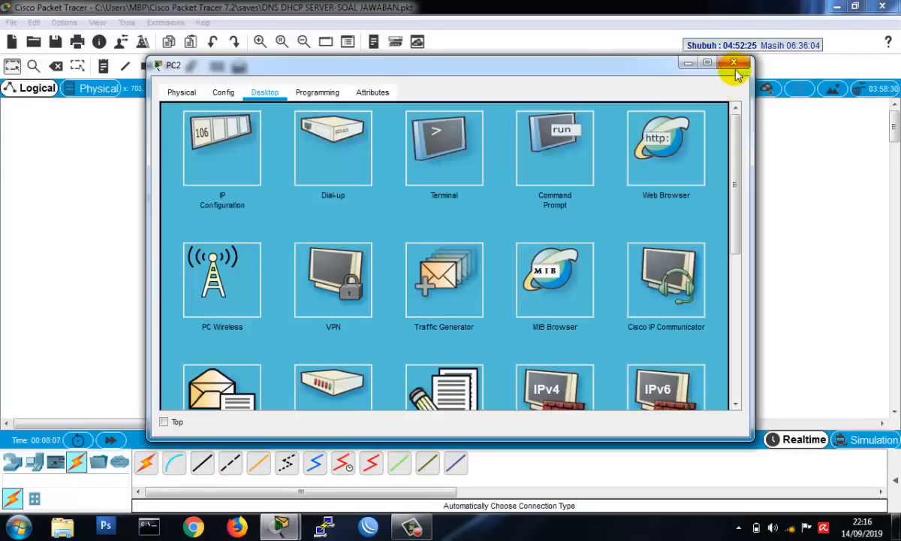
pyautogui.click(734, 63)
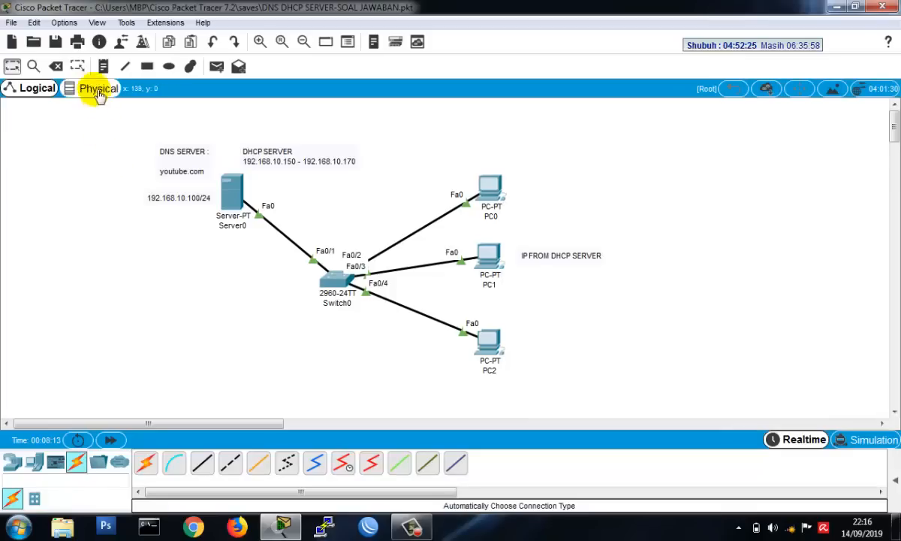
# - Start the Activity Wizard for this network and maximize its window
pyautogui.click(162, 22)
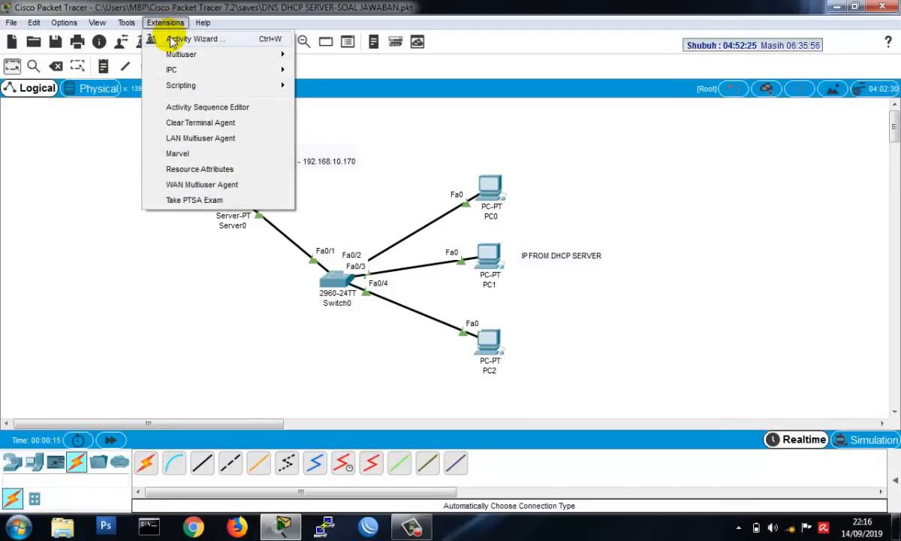
pyautogui.click(172, 39)
pyautogui.click(439, 280)
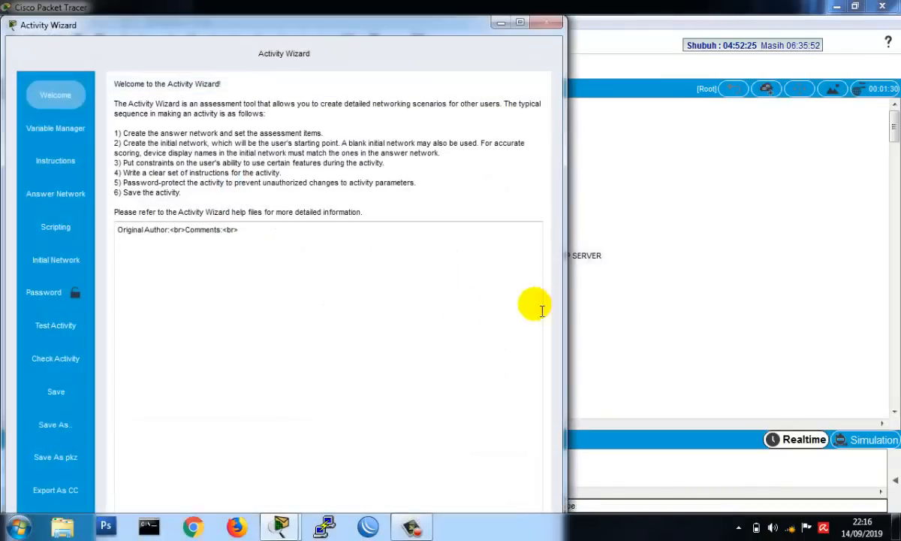
pyautogui.click(521, 23)
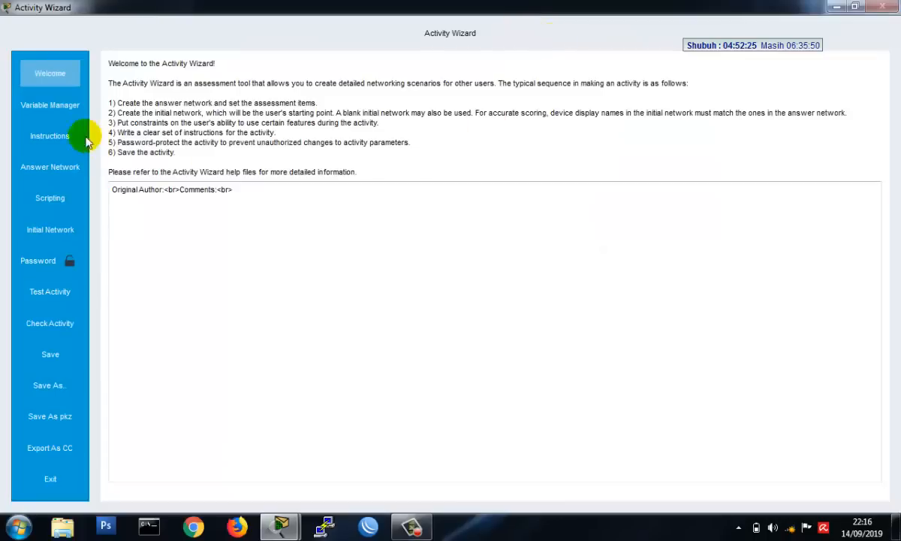
# - Write the activity instructions as "GOAL :" followed by "SETTINGLAH DNS DAN DHCP SERVER SEHINGGA DAPAT DIAKSES OLEH PC CLIENT"
pyautogui.click(53, 136)
pyautogui.click(195, 136)
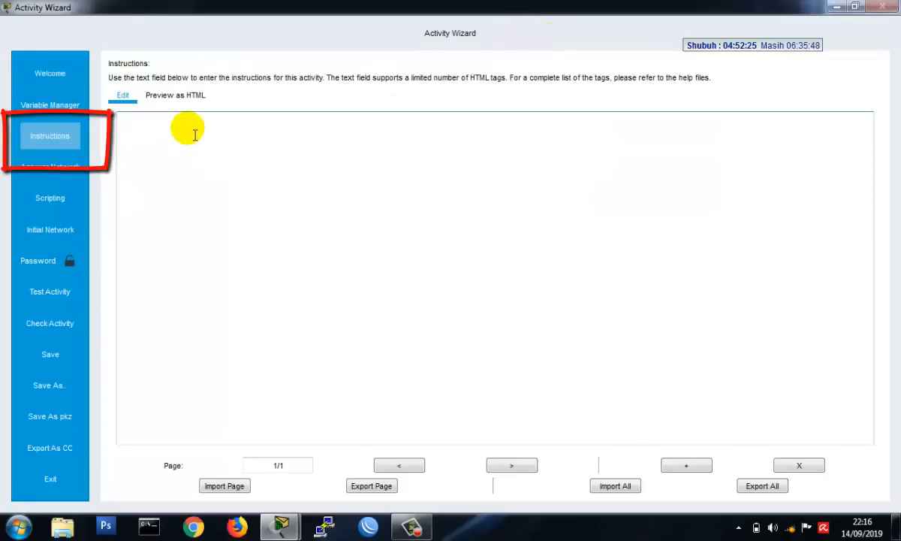
pyautogui.write('GOAL :')
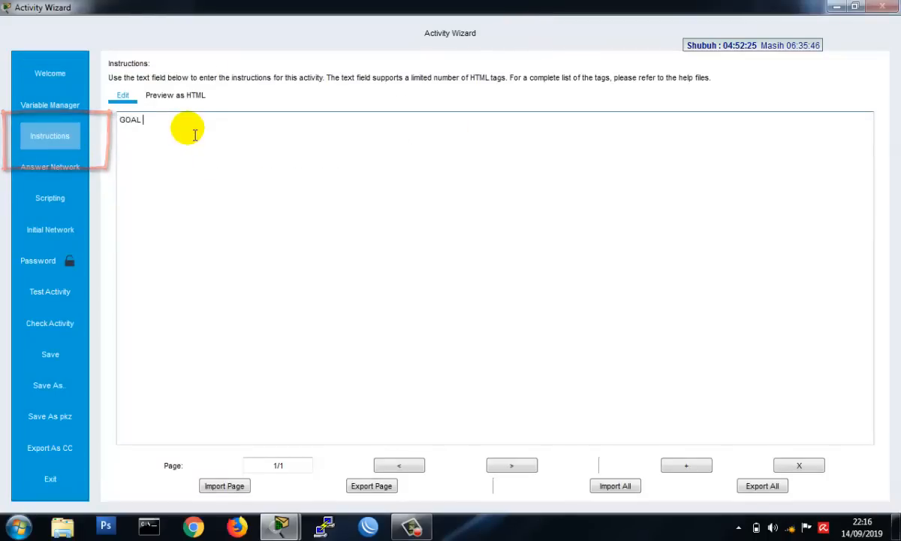
pyautogui.press('Return')
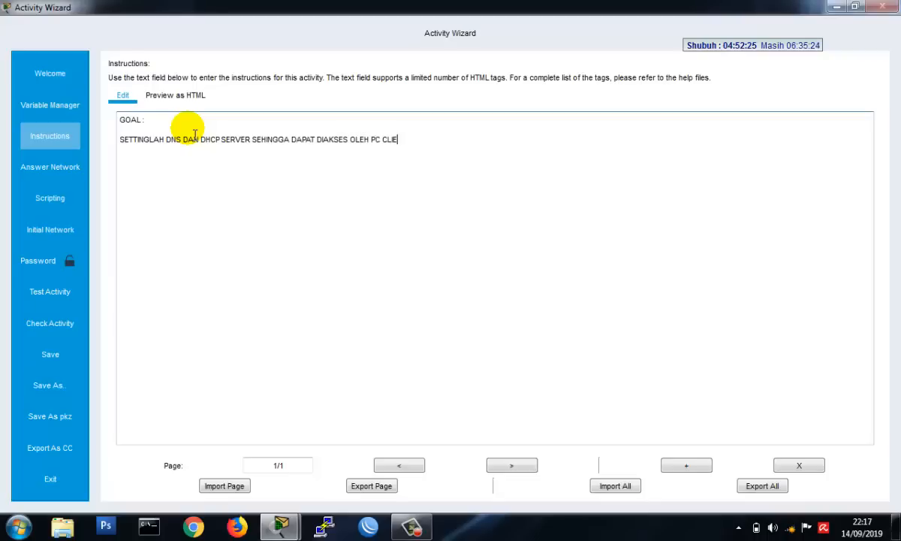
# - In the answer network's assessment tree, widen the item column and mark PC0's DNS Server IP for assessment
pyautogui.click(69, 168)
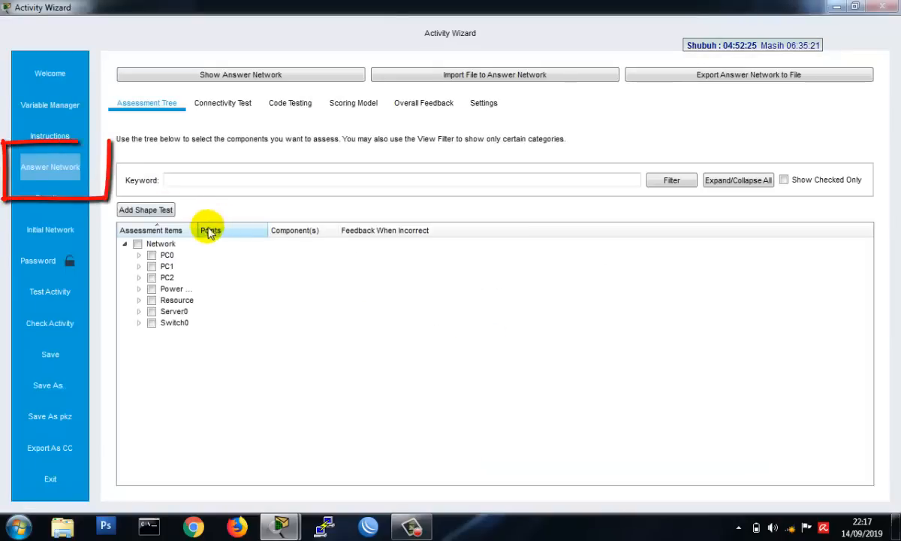
pyautogui.moveTo(198, 233); pyautogui.dragTo(259, 242)
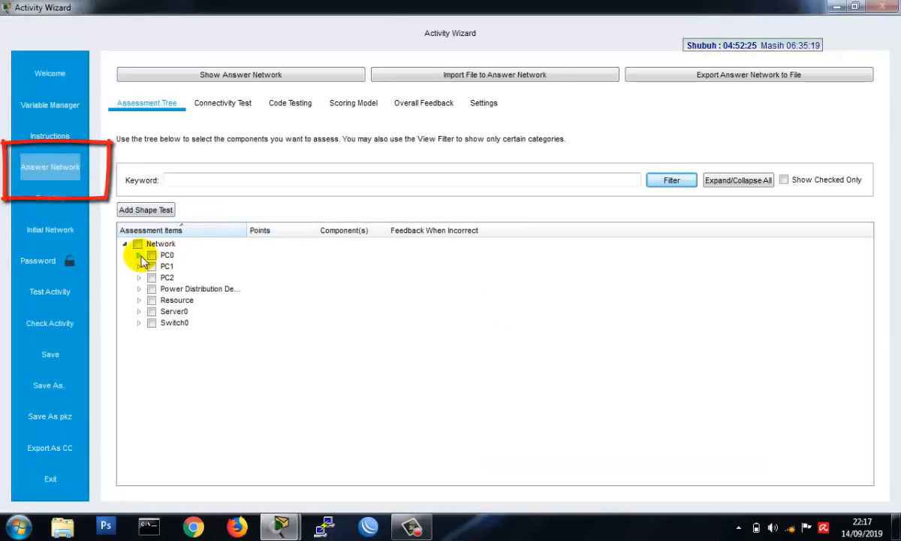
pyautogui.click(140, 256)
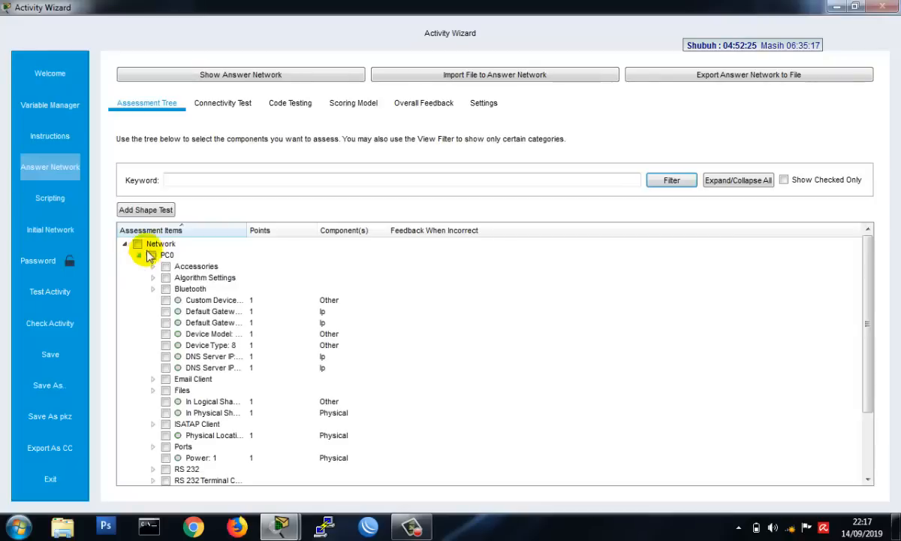
pyautogui.moveTo(258, 234); pyautogui.dragTo(361, 247)
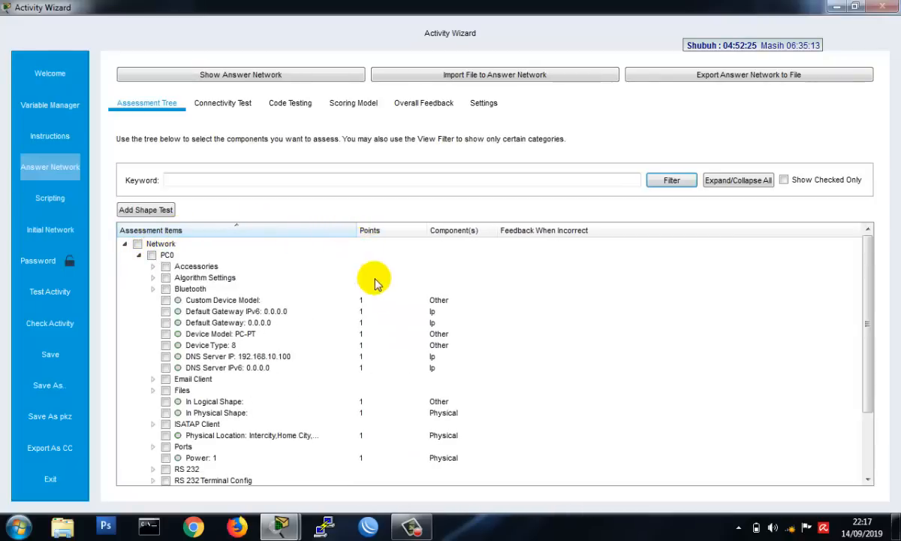
pyautogui.scroll(-1, 387, 303)
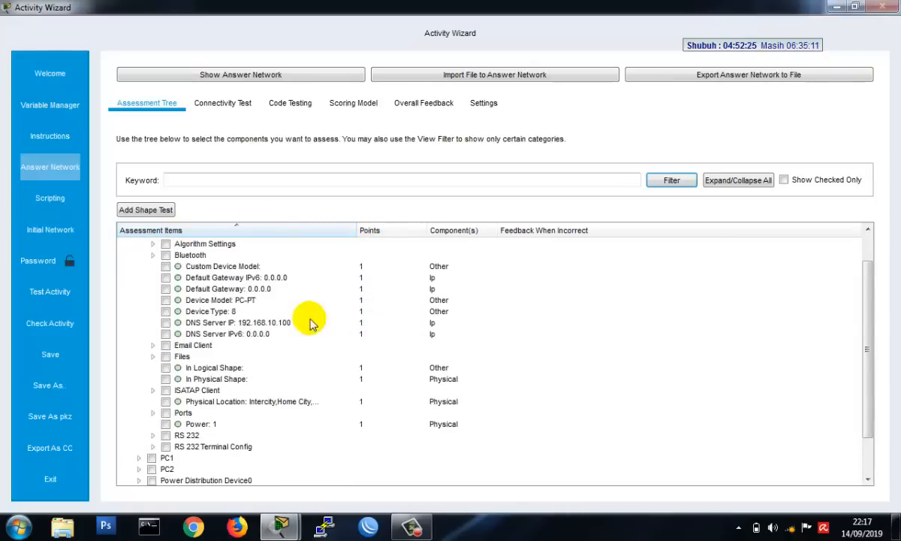
pyautogui.click(166, 323)
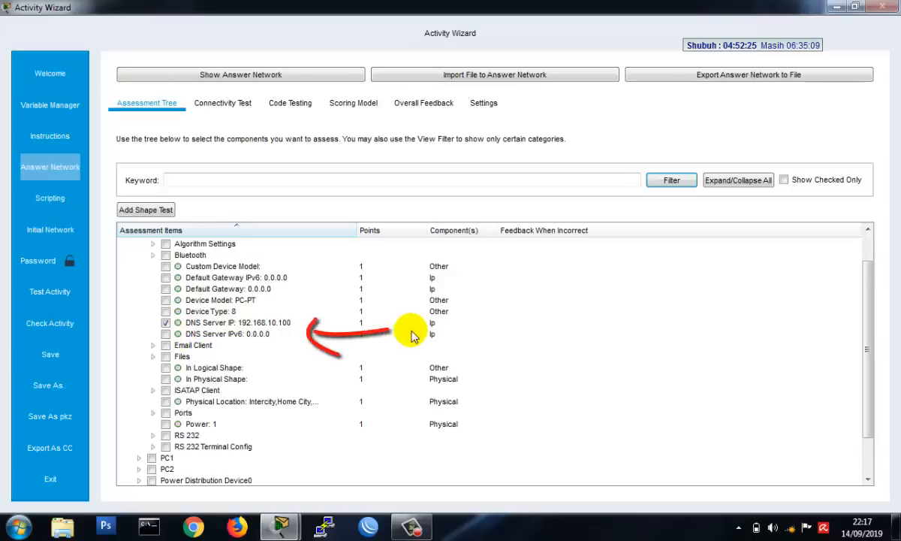
# - Mark the DHCP client enable item of PC0's FastEthernet0 port for assessment
pyautogui.scroll(-1, 403, 336)
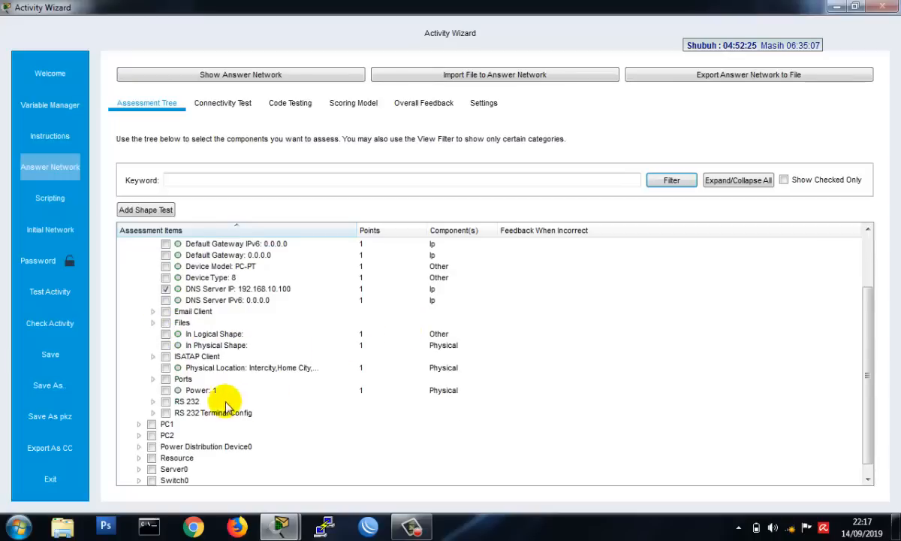
pyautogui.click(153, 379)
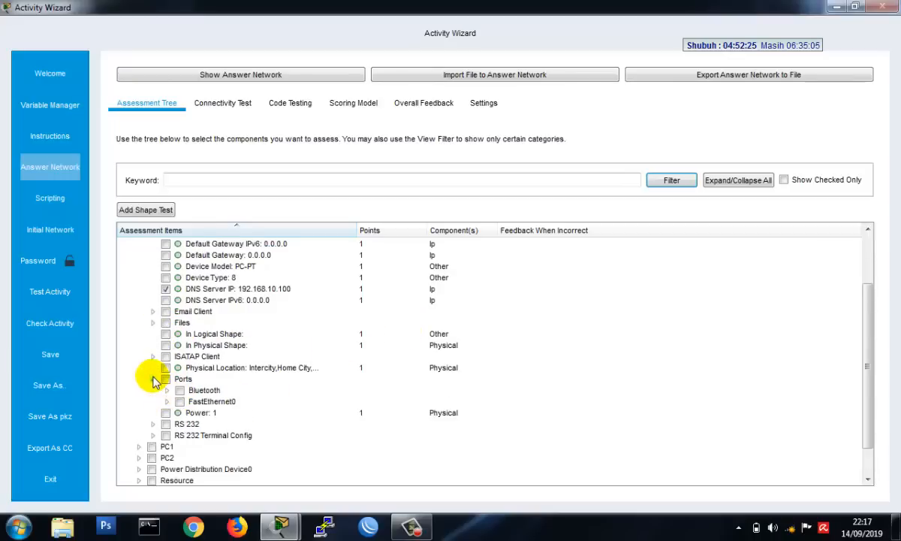
pyautogui.click(166, 401)
pyautogui.scroll(-2, 398, 396)
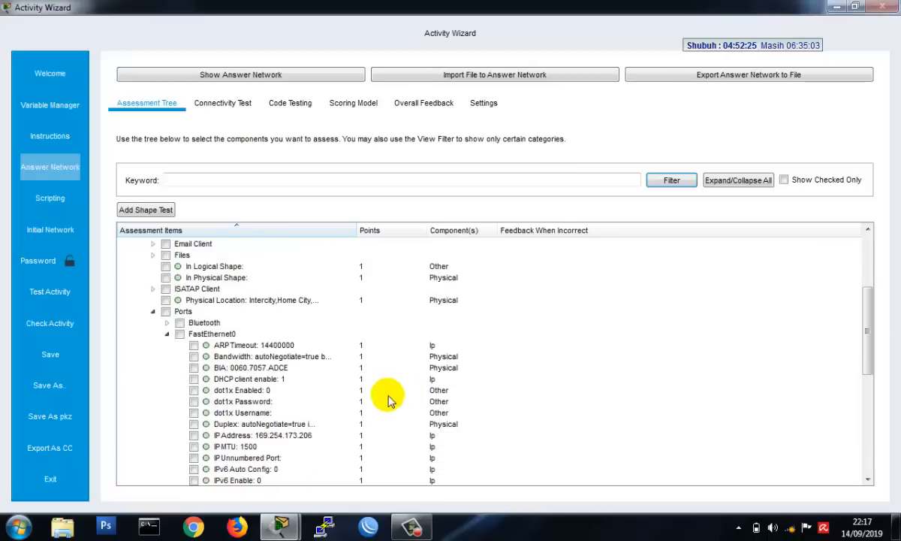
pyautogui.click(193, 379)
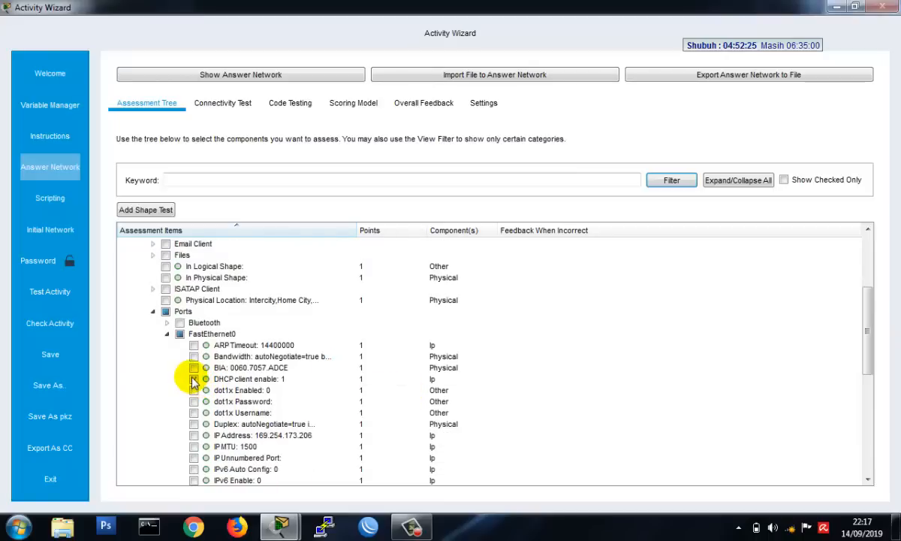
pyautogui.scroll(-3, 360, 382)
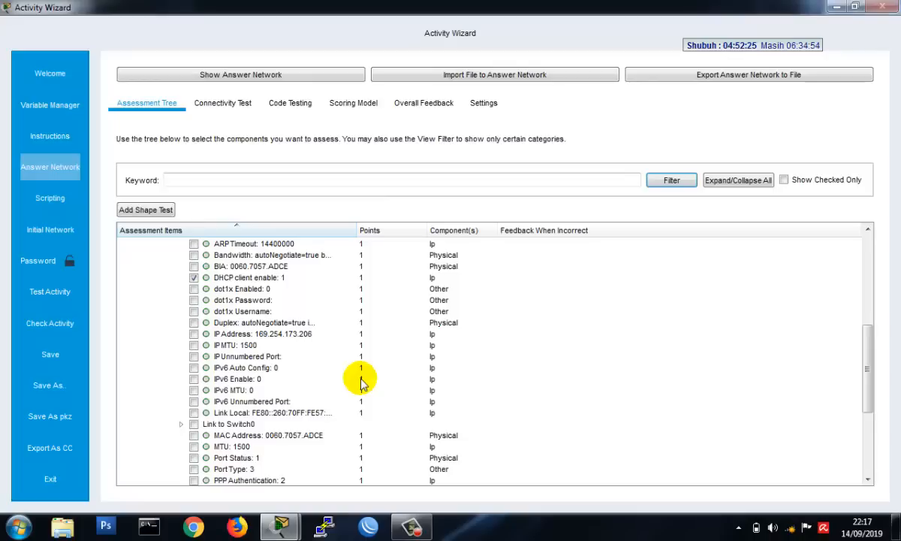
pyautogui.scroll(-5, 361, 382)
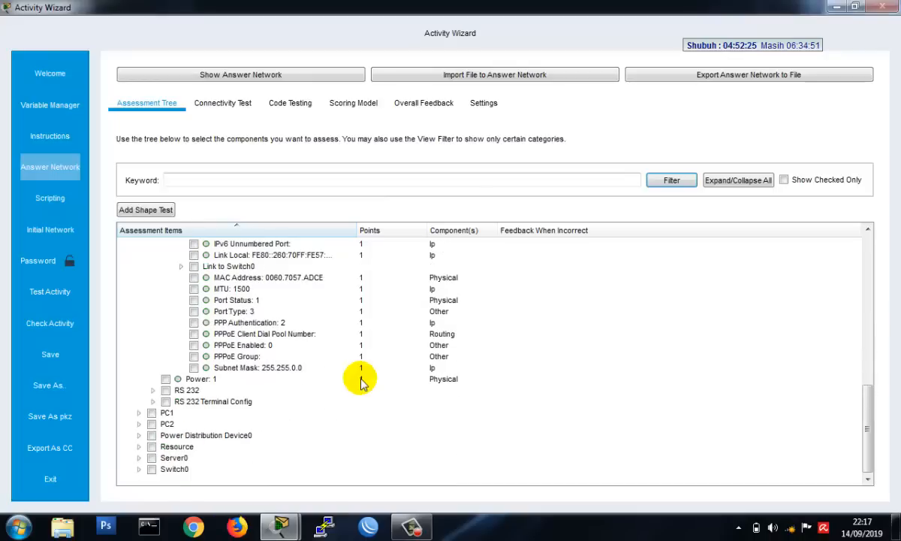
# - Expand PC1 in the assessment tree and mark its DNS Server IP for assessment
pyautogui.click(138, 412)
pyautogui.scroll(-3, 342, 421)
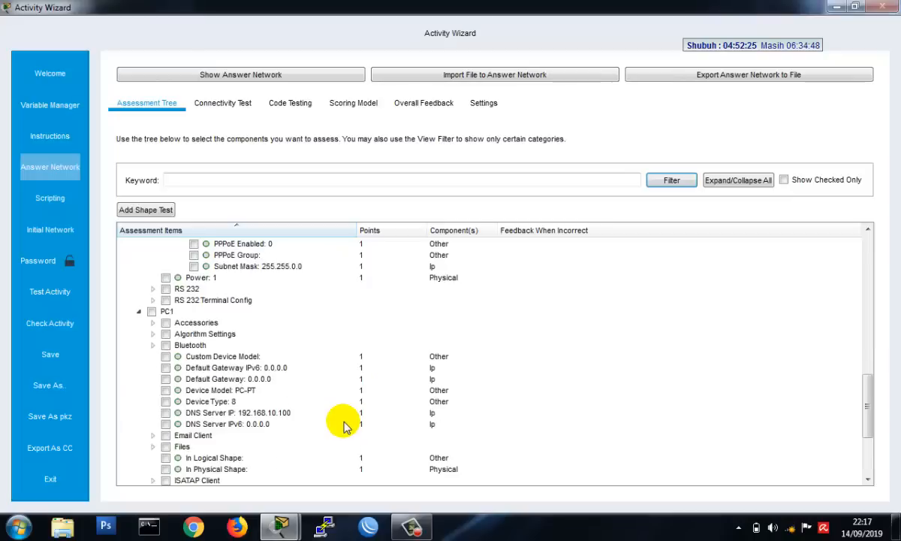
pyautogui.click(165, 413)
# - Mark the DHCP client enable item of PC1's FastEthernet0 port for assessment
pyautogui.scroll(-1, 331, 406)
pyautogui.scroll(-3, 331, 406)
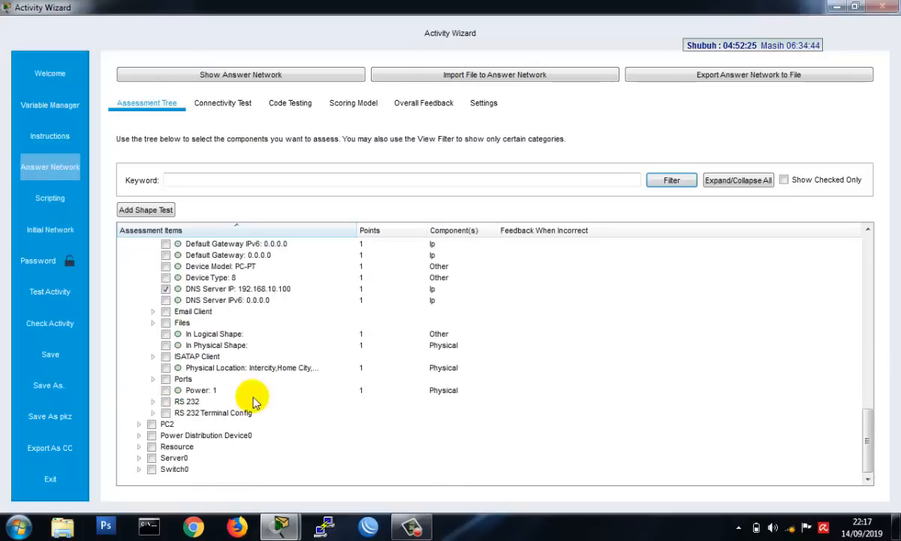
pyautogui.click(153, 379)
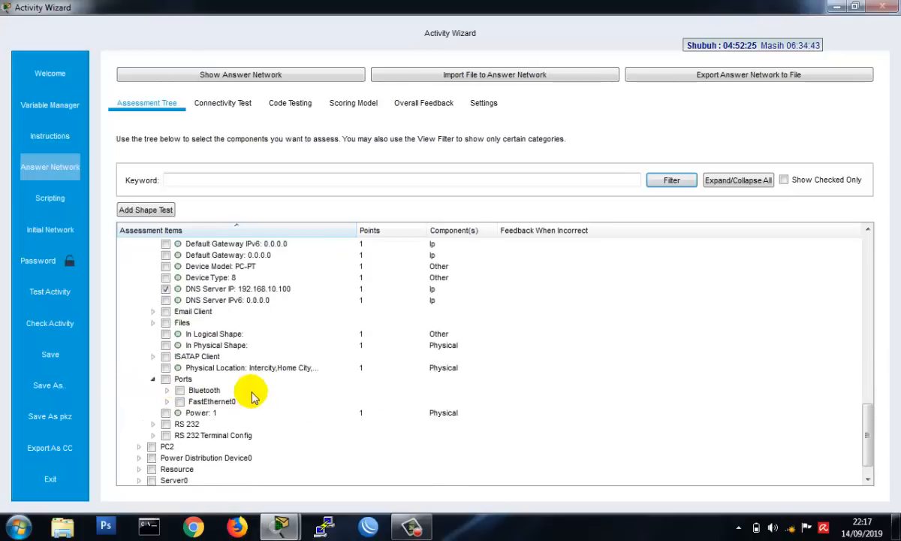
pyautogui.click(167, 401)
pyautogui.scroll(-2, 248, 416)
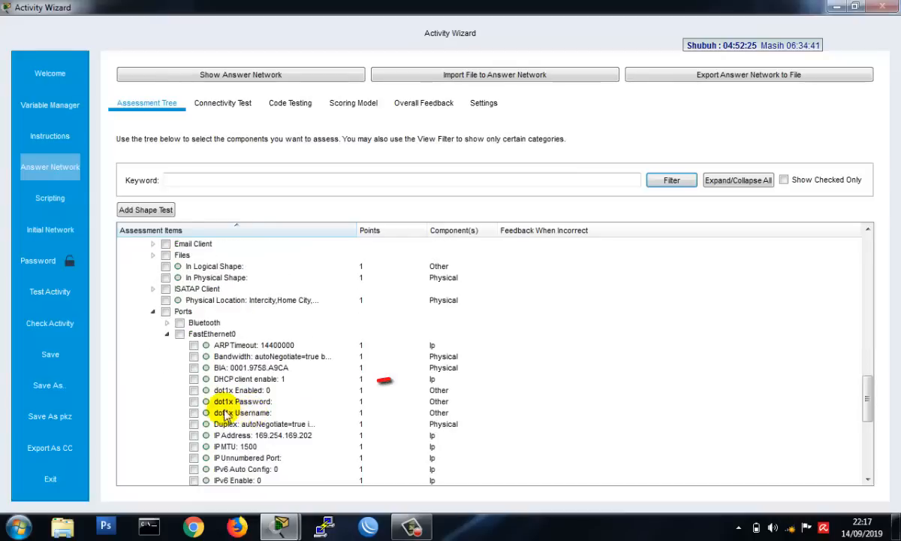
pyautogui.click(194, 378)
# - Expand PC2 in the assessment tree and mark its DNS Server IP for assessment
pyautogui.scroll(-7, 270, 411)
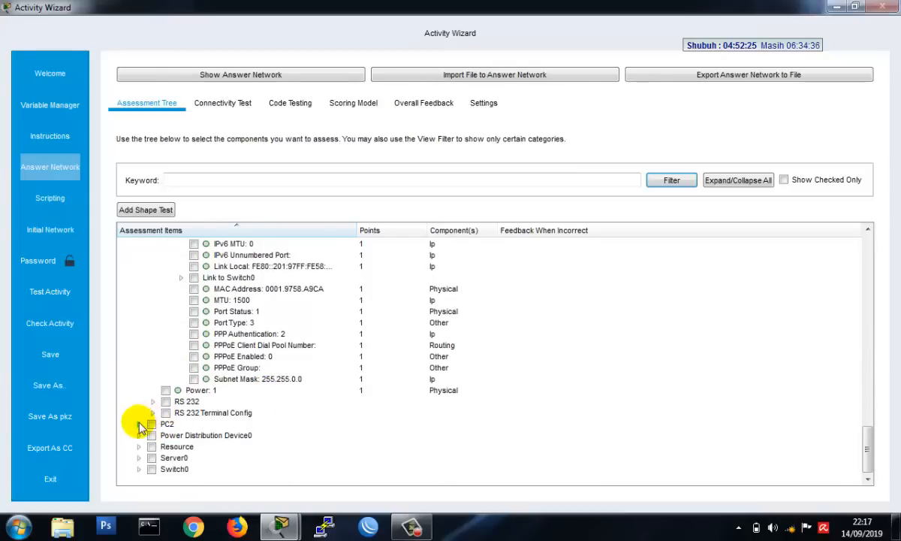
pyautogui.click(139, 425)
pyautogui.scroll(-4, 272, 402)
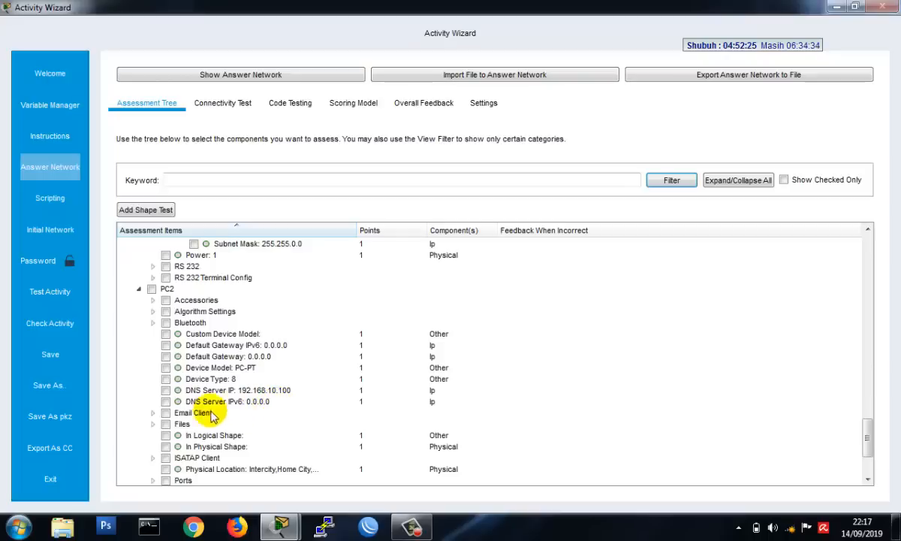
pyautogui.click(166, 390)
# - Mark the DHCP client enable item of PC2's FastEthernet0 port for assessment
pyautogui.scroll(-3, 327, 398)
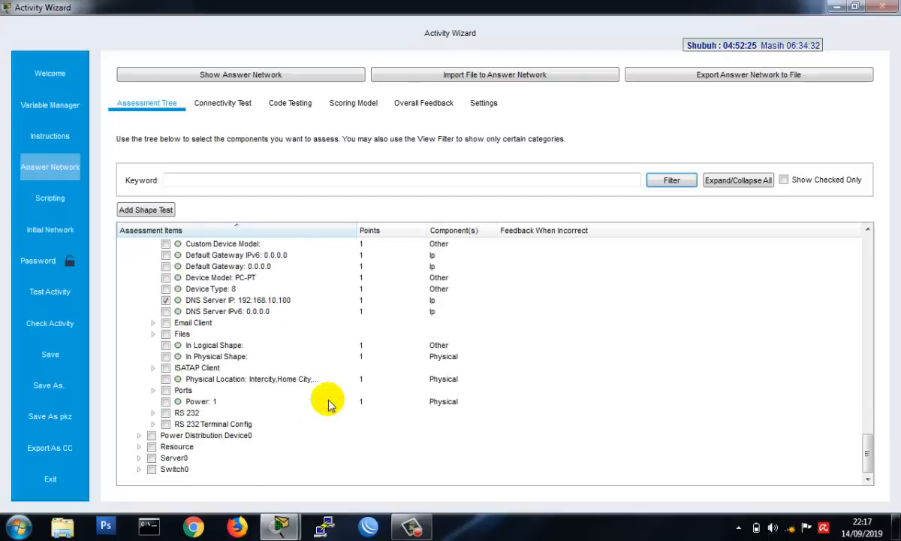
pyautogui.click(154, 389)
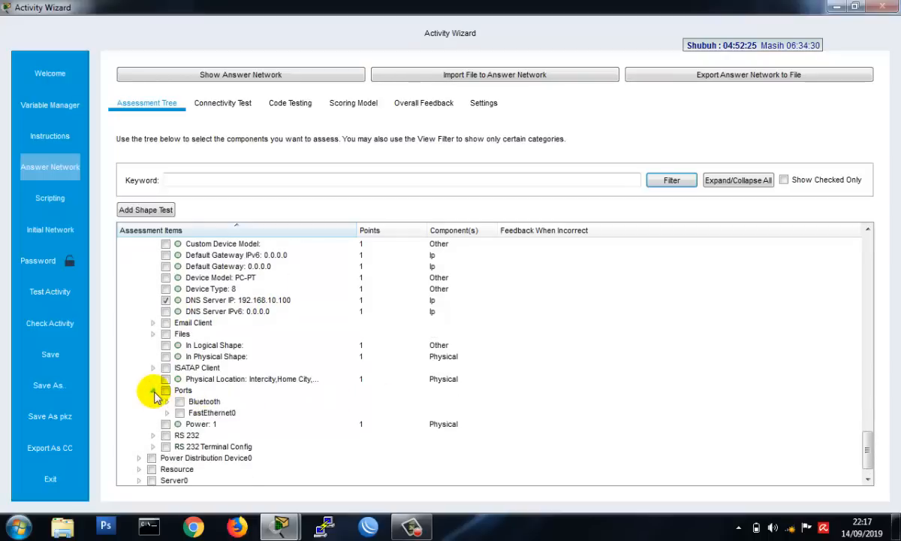
pyautogui.click(167, 413)
pyautogui.scroll(-4, 241, 409)
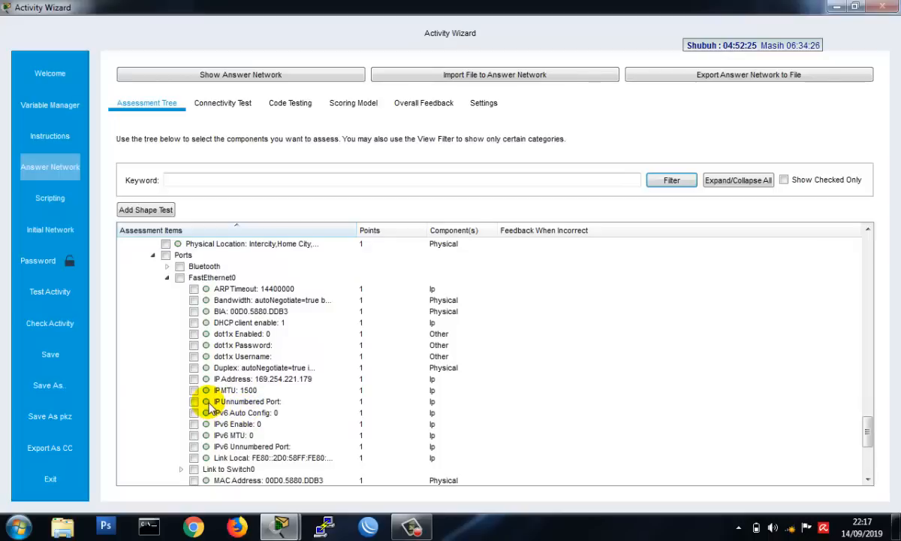
pyautogui.click(193, 322)
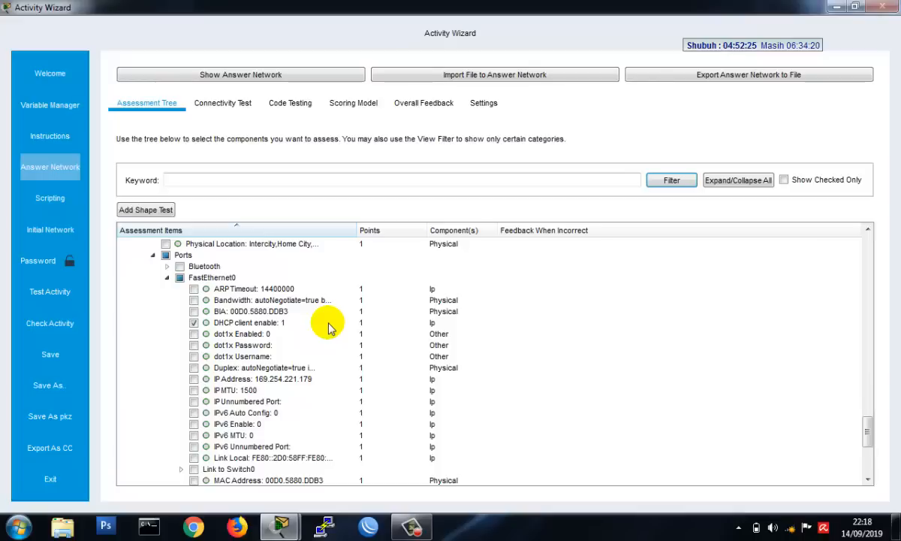
# - Expand Server0 in the assessment tree and mark its IPv4 Default Gateway for assessment
pyautogui.scroll(-1, 329, 353)
pyautogui.scroll(-1, 329, 355)
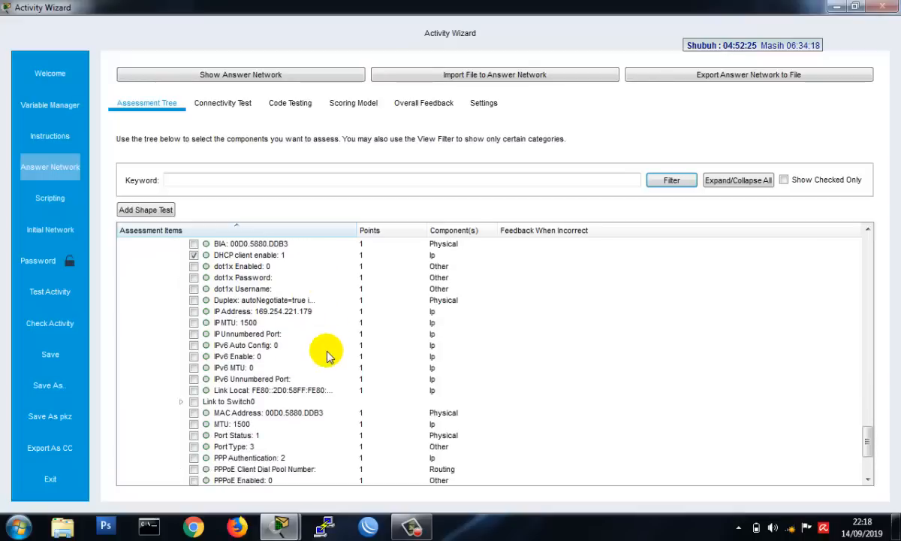
pyautogui.scroll(-2, 329, 354)
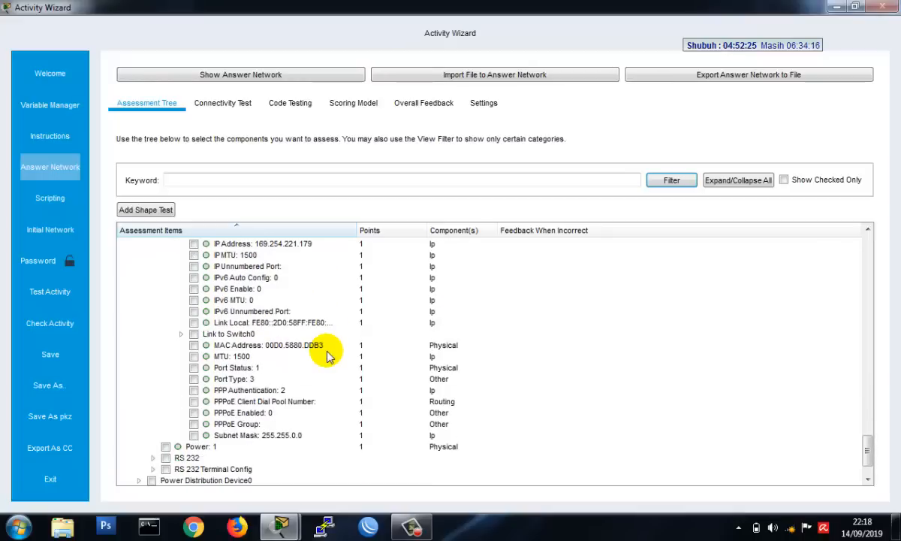
pyautogui.scroll(-2, 328, 354)
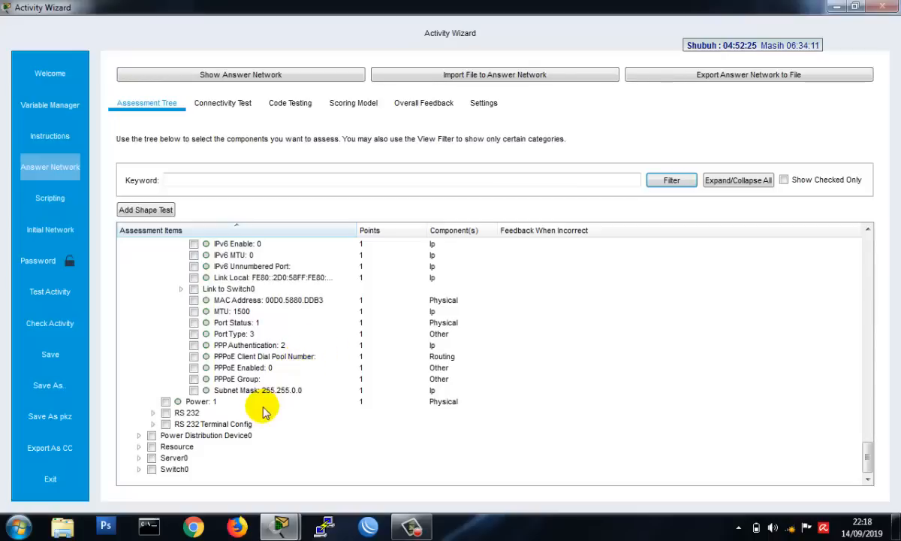
pyautogui.click(138, 458)
pyautogui.scroll(-4, 356, 410)
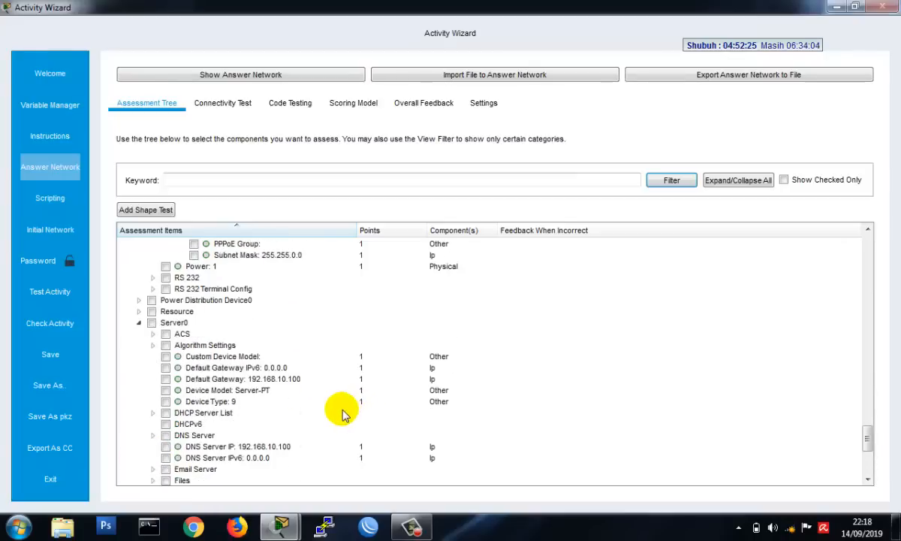
pyautogui.click(165, 379)
# - Mark the DHCP Enable item of Server0's FastEthernet0 DHCP server for assessment
pyautogui.scroll(-2, 319, 397)
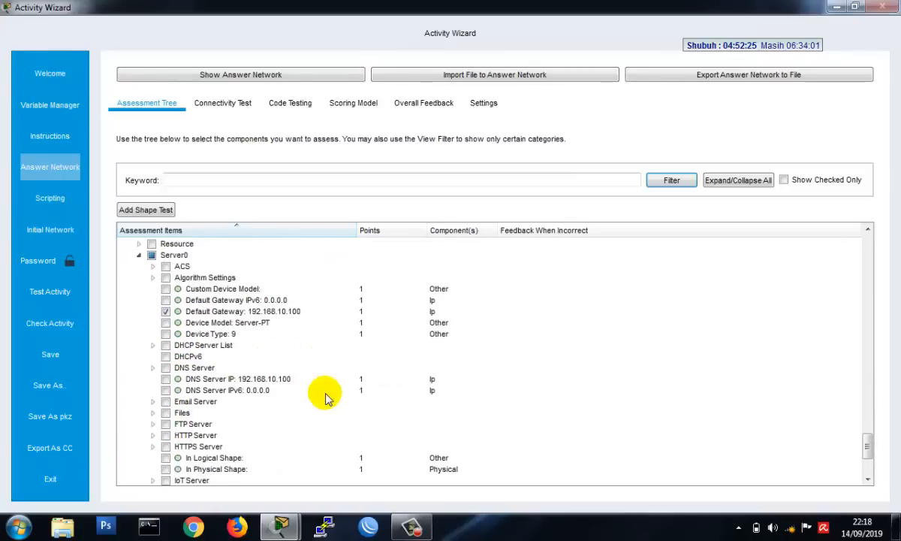
pyautogui.click(154, 346)
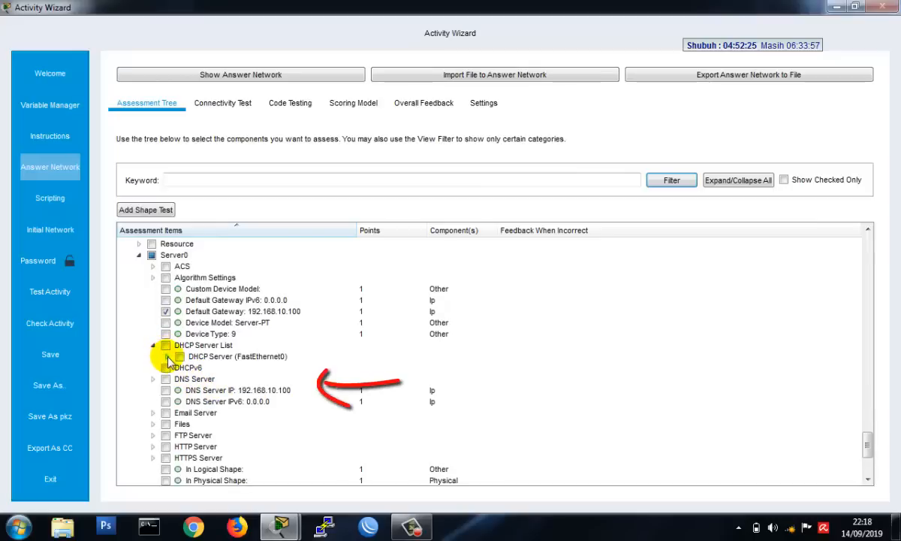
pyautogui.click(167, 357)
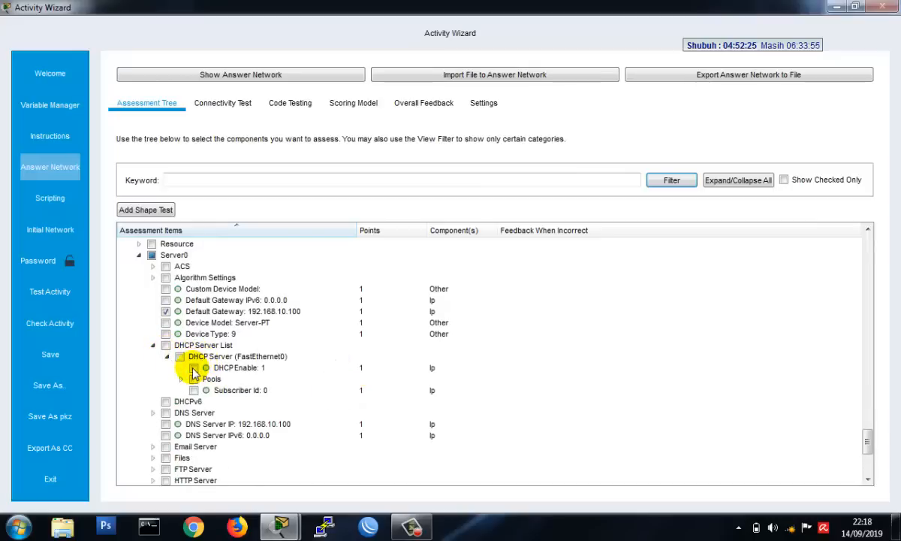
pyautogui.click(194, 367)
# - Widen the item column and mark serverPool's Default Gateway, DNS server IP, Max User, Start IP address and Subnet mask for assessment
pyautogui.scroll(-1, 248, 360)
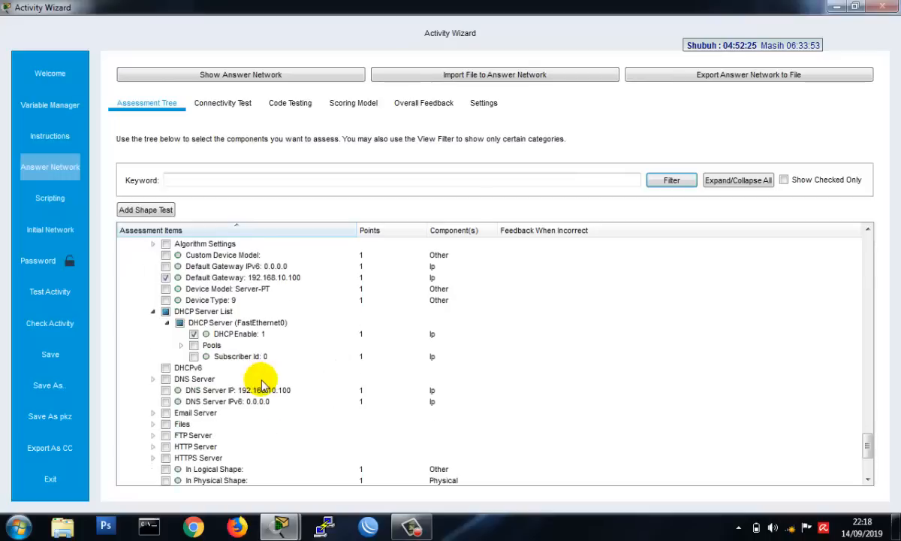
pyautogui.click(181, 346)
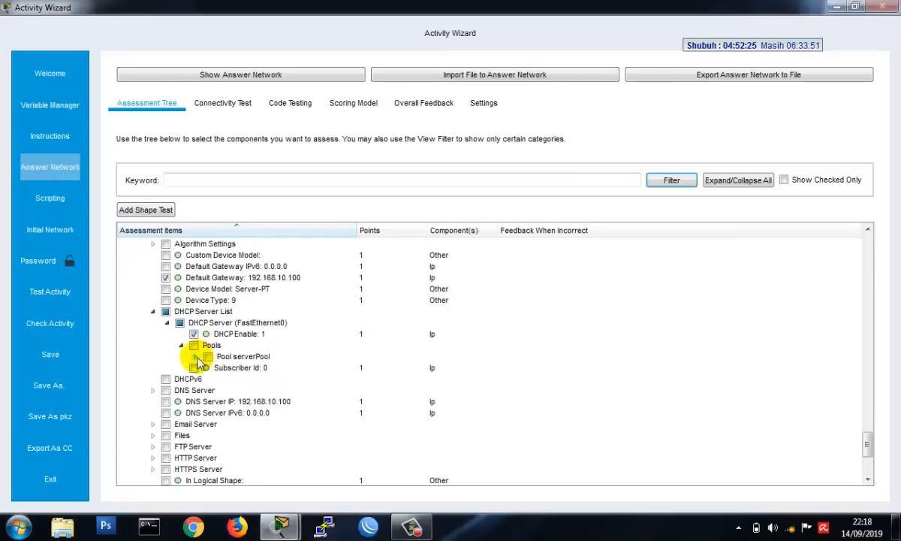
pyautogui.click(195, 357)
pyautogui.scroll(-1, 300, 353)
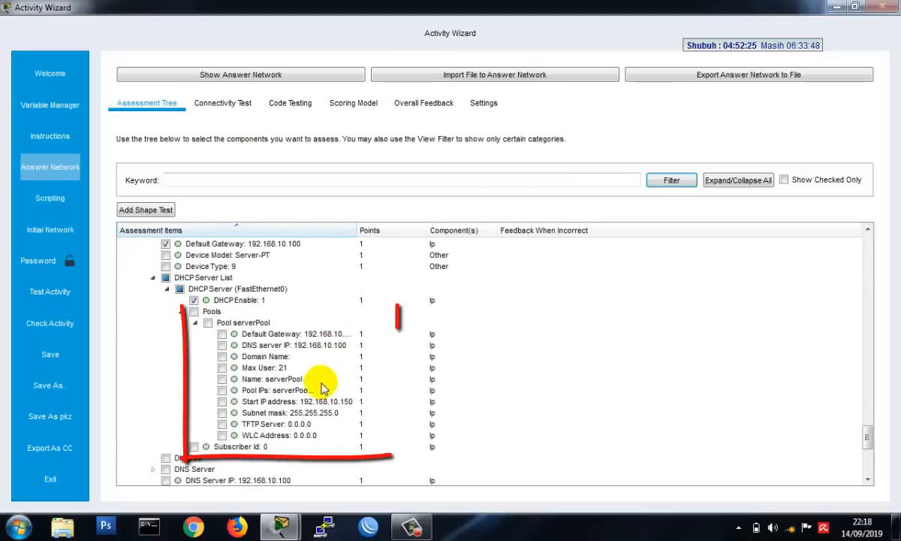
pyautogui.click(222, 334)
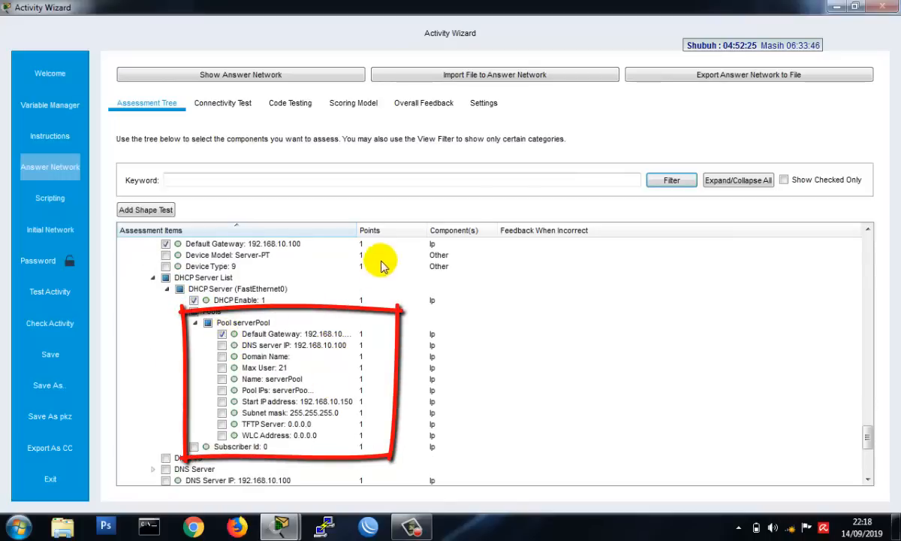
pyautogui.moveTo(363, 237); pyautogui.dragTo(402, 237)
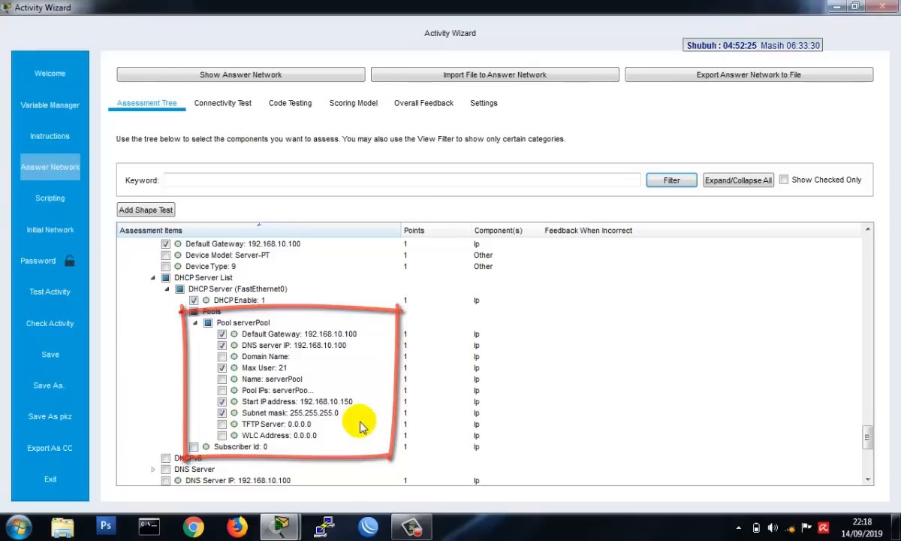
# - Mark Server0's DNS Server IP and DNS Enable for assessment, keeping the current Windows color scheme without further messages
pyautogui.scroll(-2, 353, 421)
pyautogui.scroll(-1, 341, 419)
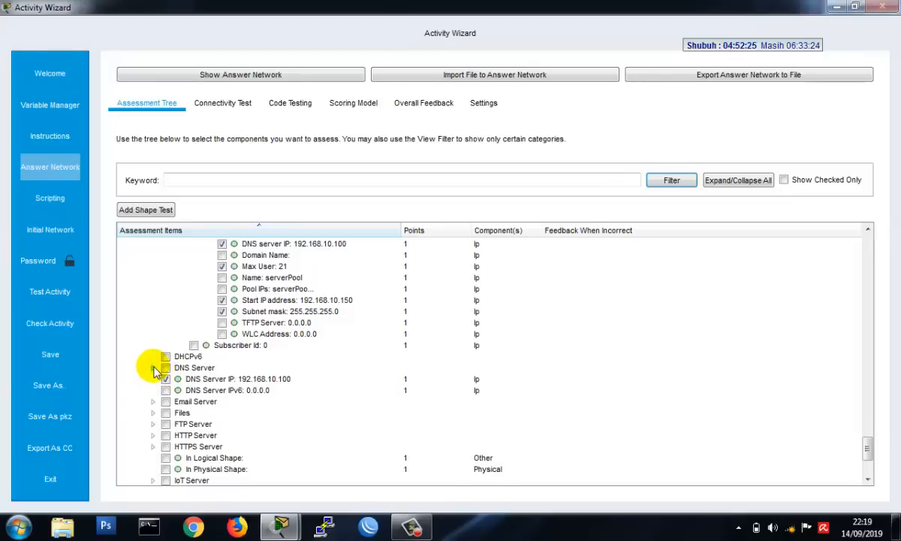
pyautogui.click(153, 368)
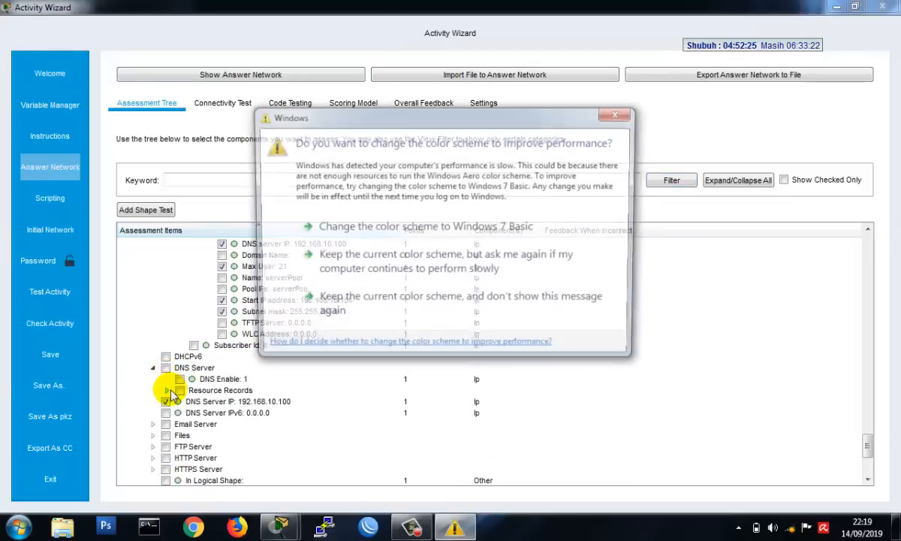
pyautogui.click(407, 316)
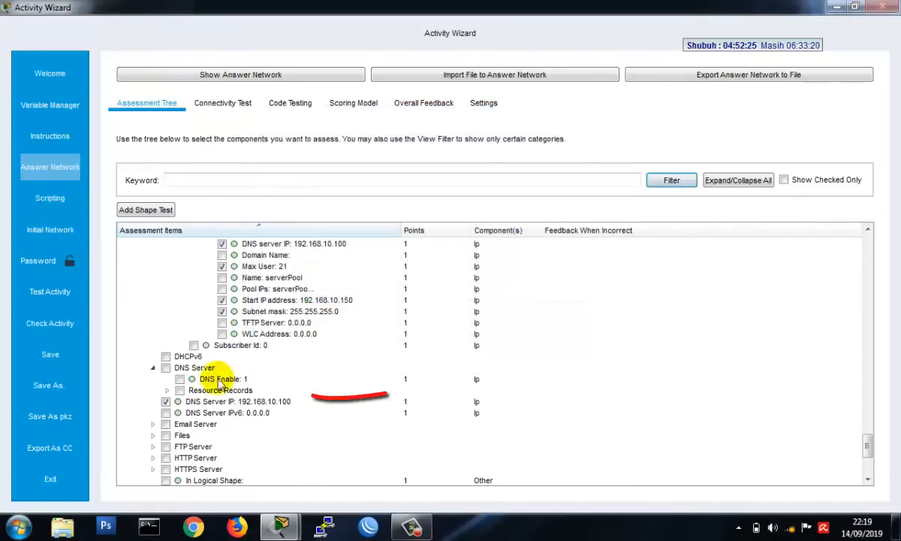
# - Mark the youtube.com resource record with its A record address under Server0's DNS server for assessment
pyautogui.click(167, 390)
pyautogui.click(182, 402)
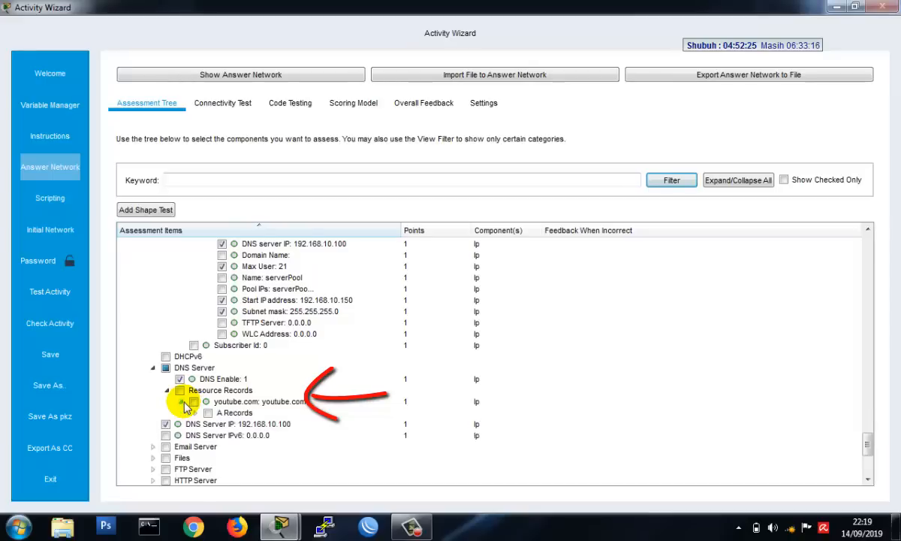
pyautogui.click(194, 402)
pyautogui.click(197, 413)
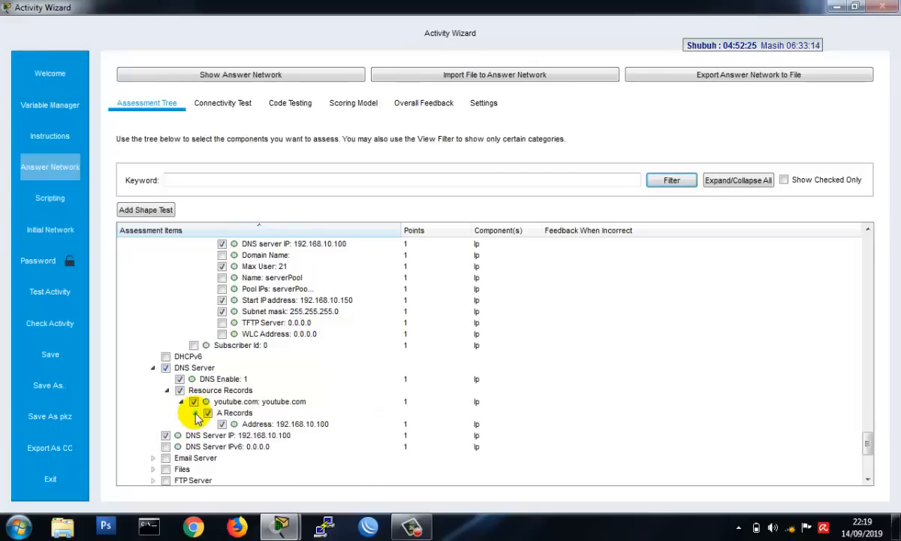
# - Mark the IP Address and Subnet Mask of Server0's FastEthernet0 port for assessment
pyautogui.scroll(-2, 330, 402)
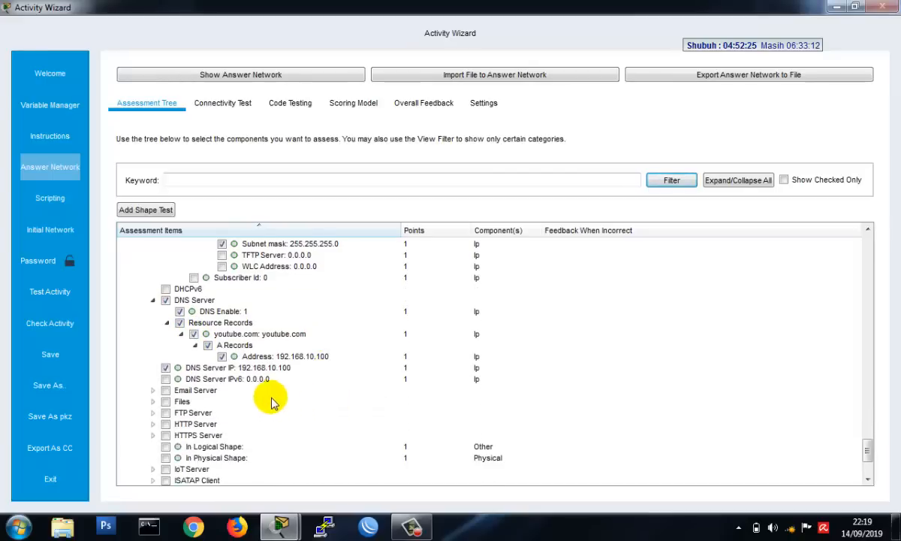
pyautogui.scroll(-2, 224, 401)
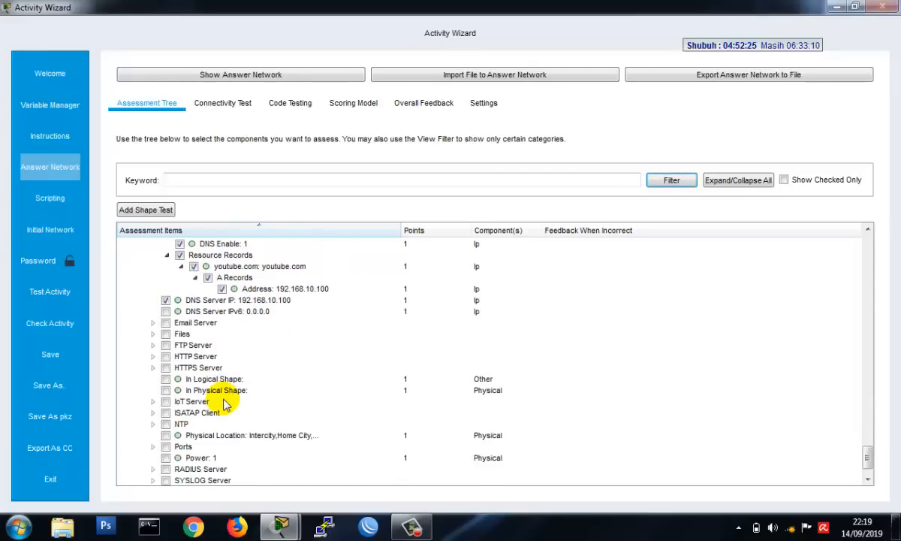
pyautogui.scroll(-1, 223, 404)
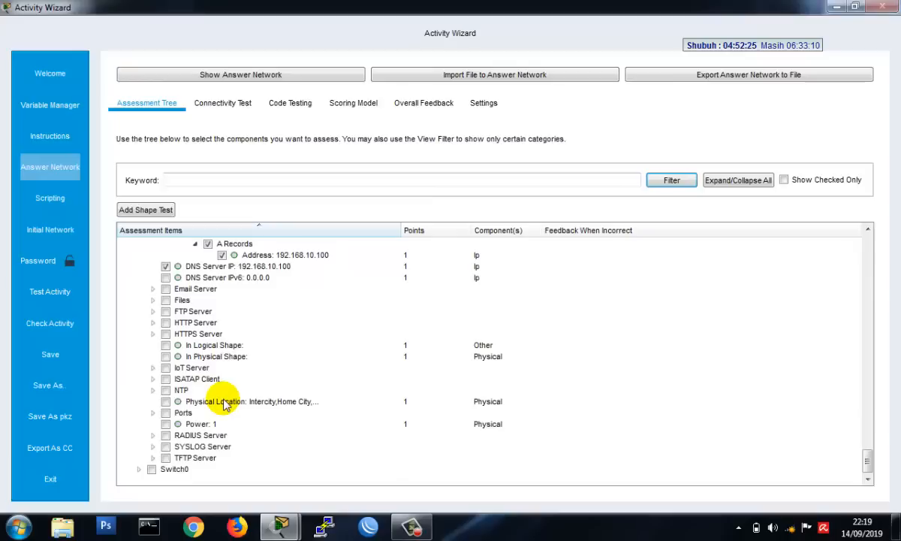
pyautogui.click(154, 413)
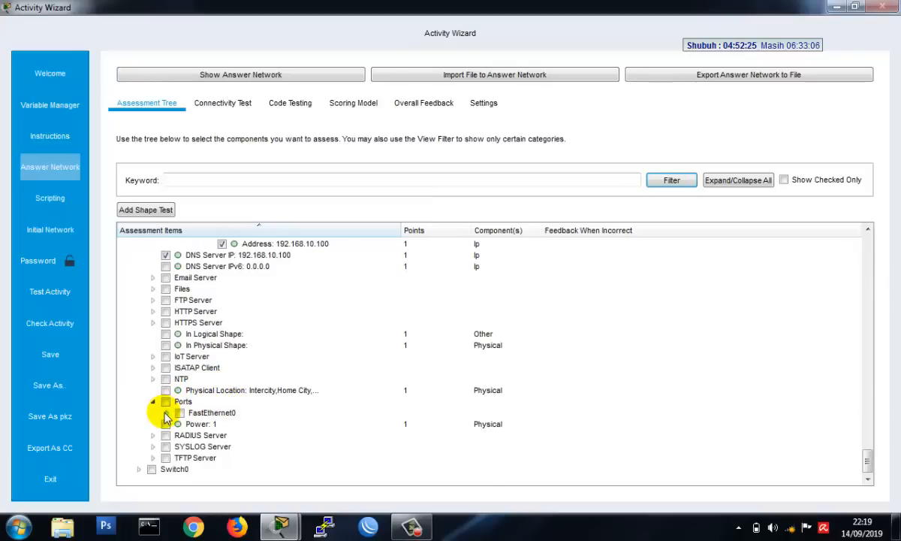
pyautogui.click(166, 413)
pyautogui.scroll(-3, 229, 398)
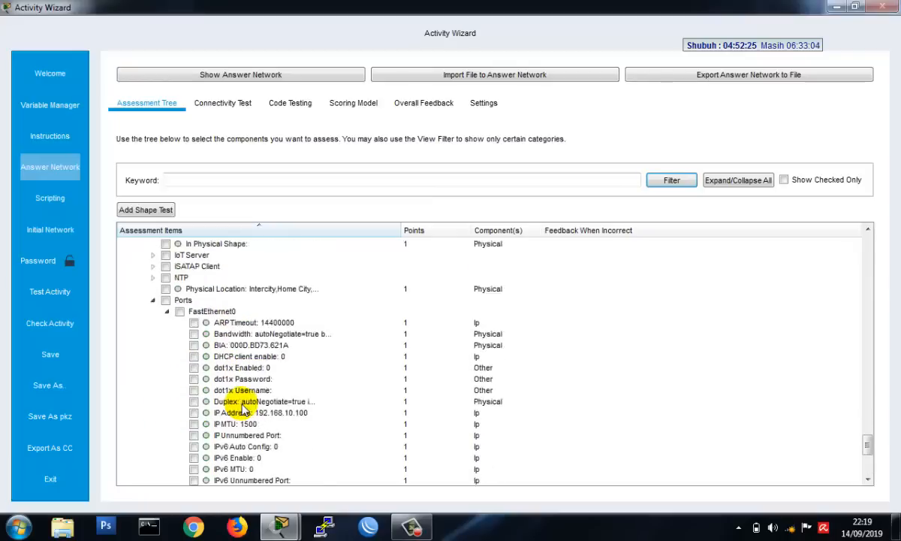
pyautogui.scroll(-1, 243, 409)
pyautogui.click(195, 379)
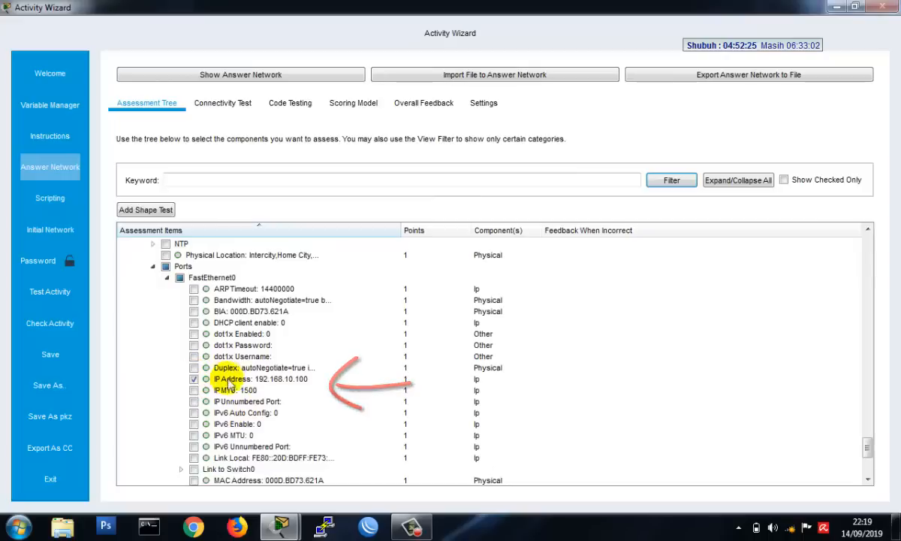
pyautogui.scroll(-5, 237, 384)
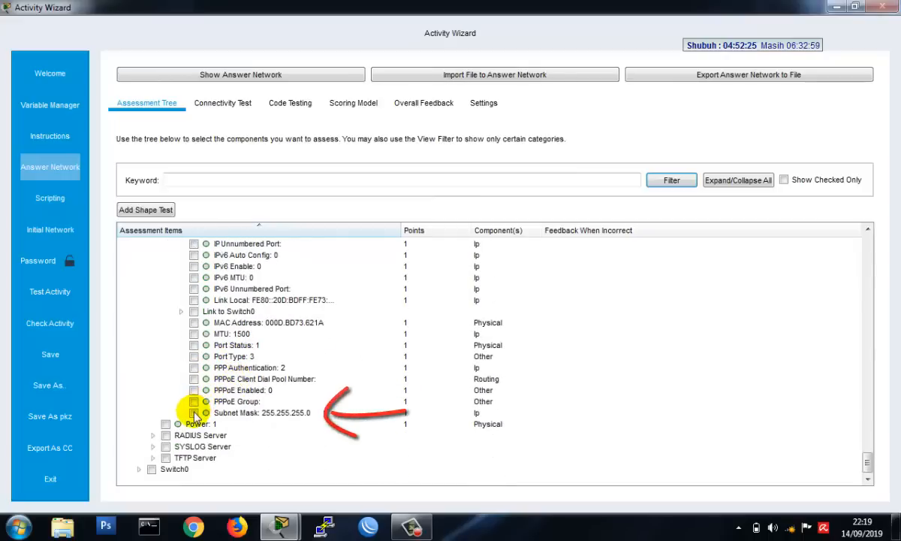
pyautogui.click(194, 412)
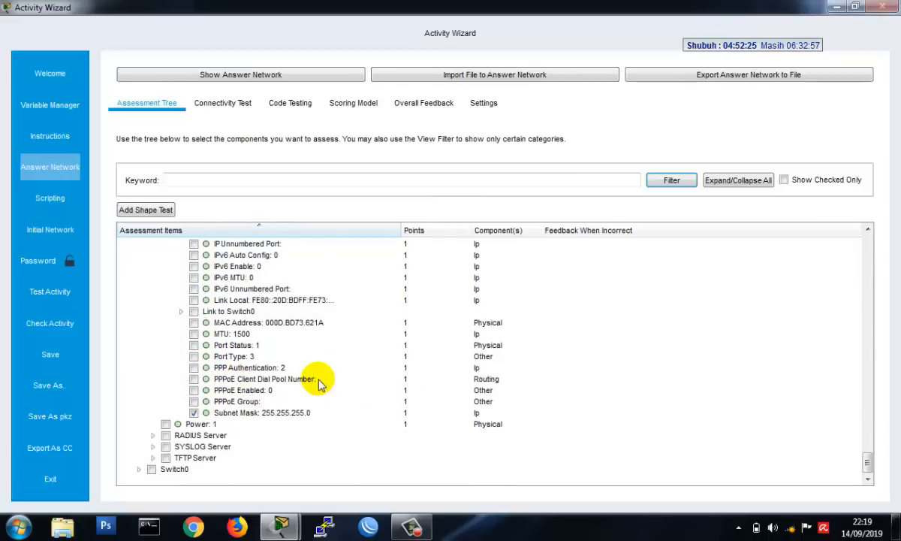
# - Show only the checked assessment items and review those marked for the three PCs and Server0
pyautogui.click(784, 180)
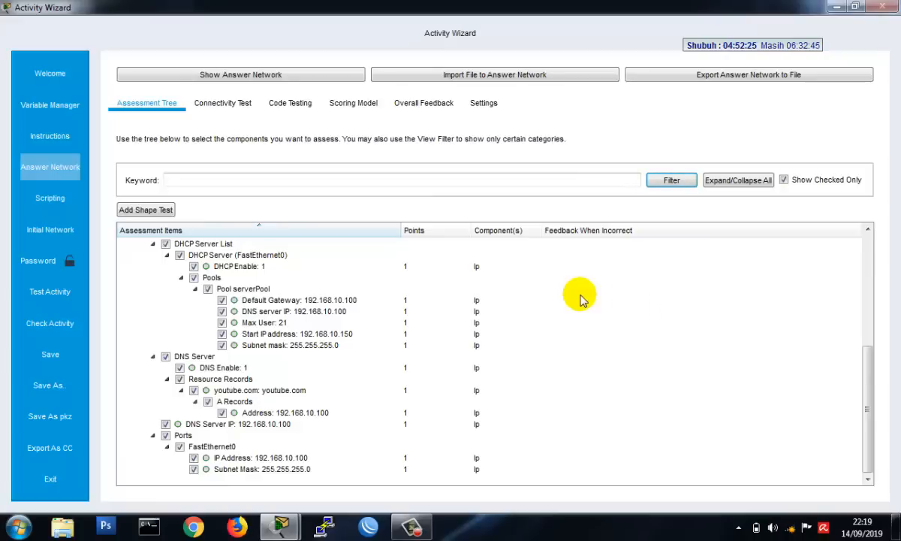
pyautogui.scroll(1, 571, 300)
pyautogui.scroll(4, 571, 301)
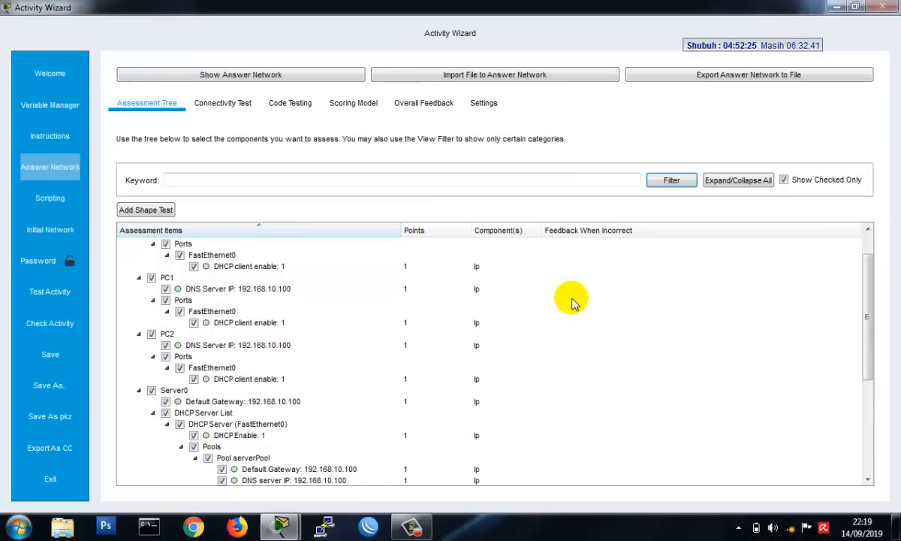
pyautogui.scroll(1, 571, 301)
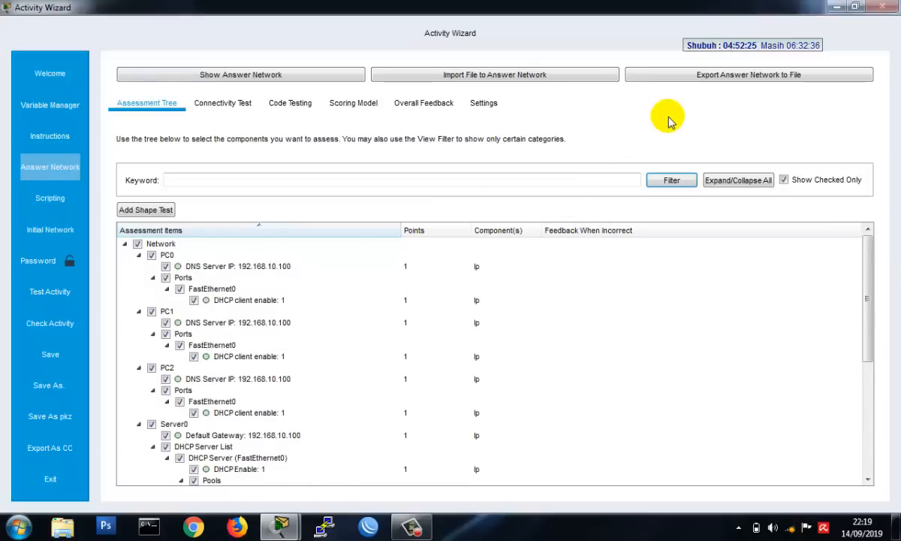
# - Change the activity's time setting to Countdown and set its hours to 1
pyautogui.click(485, 103)
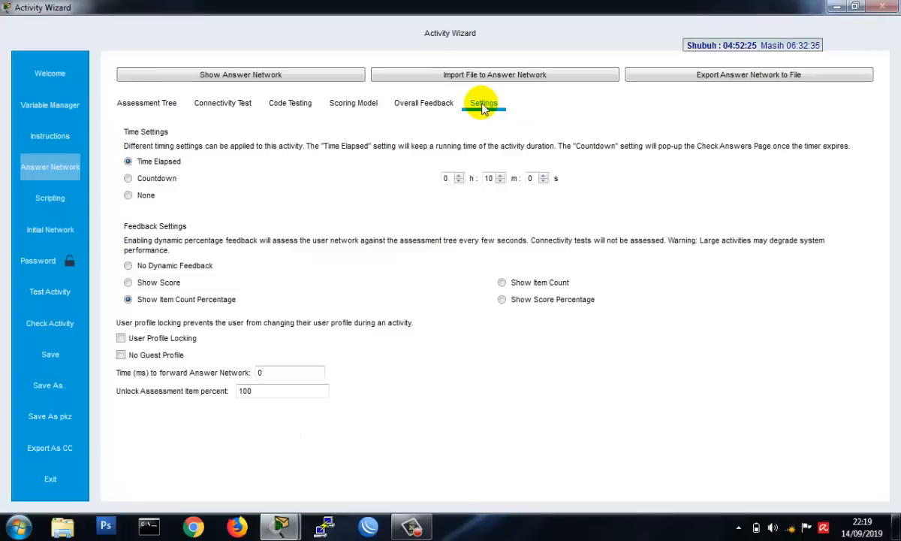
pyautogui.click(160, 181)
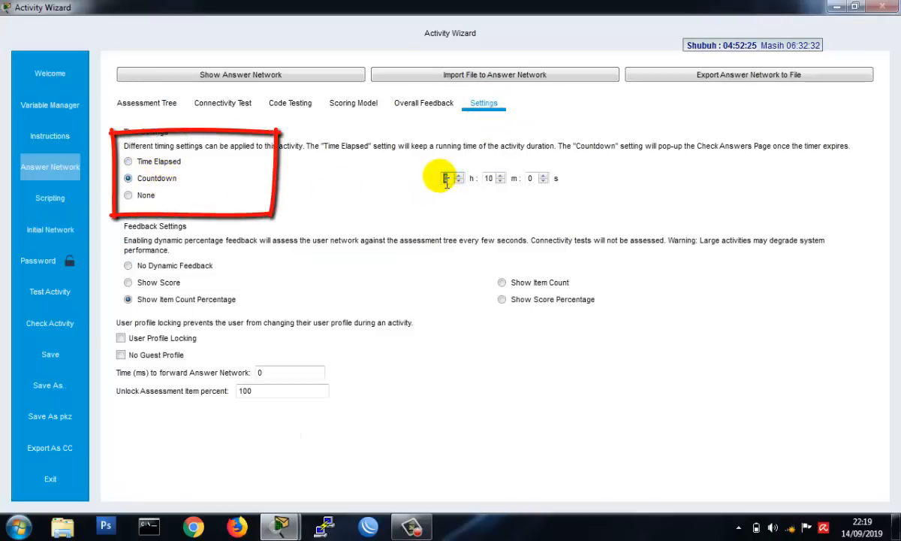
pyautogui.write('1')
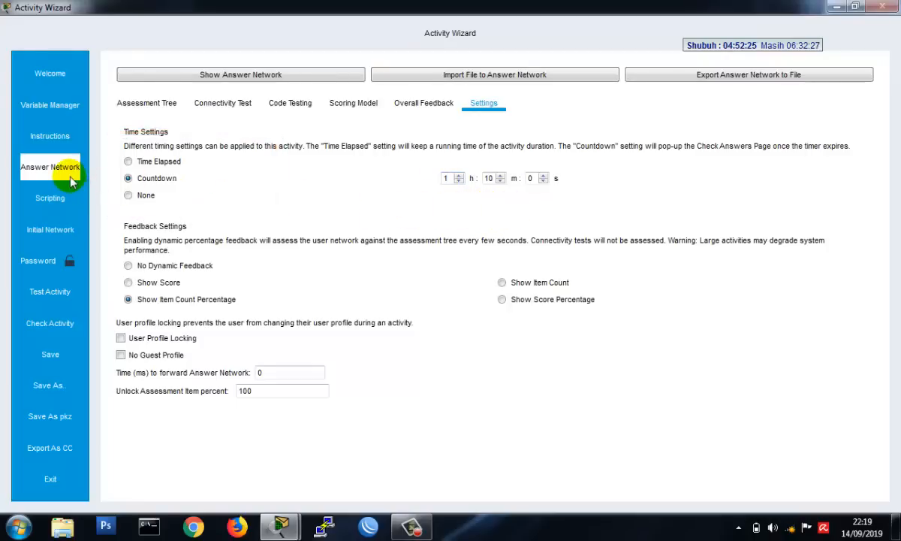
# - Import DNS DHCP SERVER-SOAL KOSONG.pkt as the activity's initial network
pyautogui.click(58, 230)
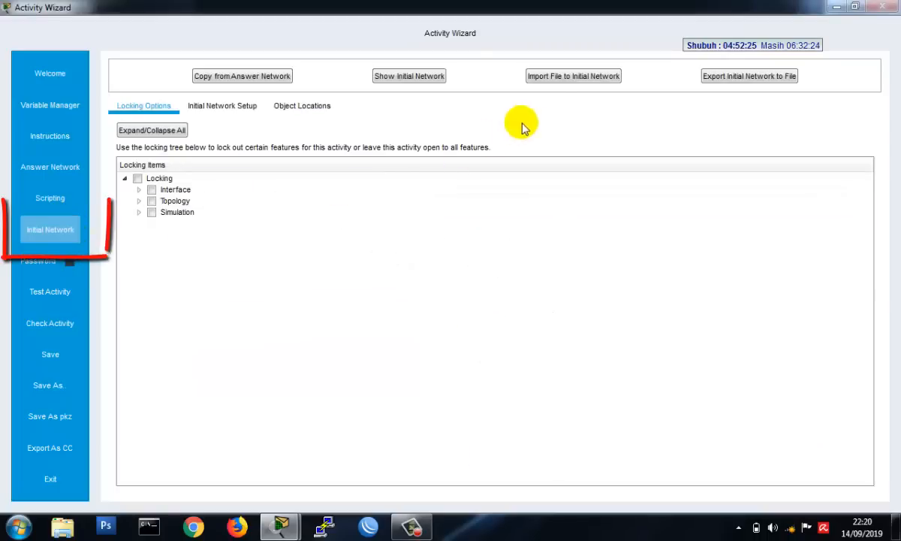
pyautogui.click(560, 77)
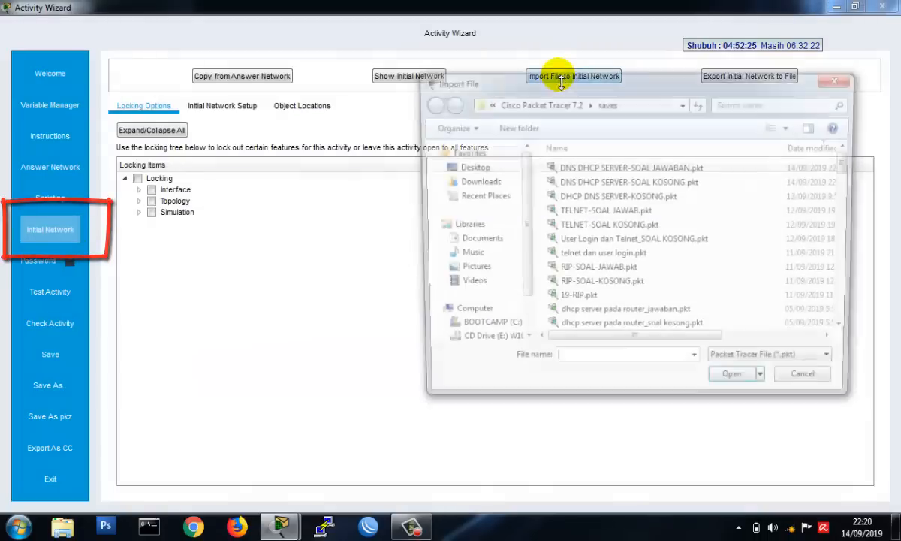
pyautogui.click(640, 187)
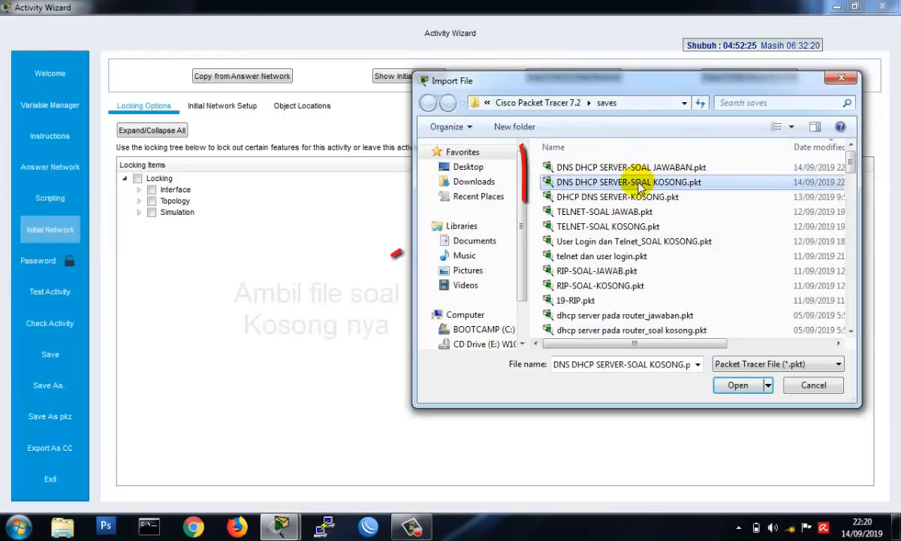
pyautogui.click(685, 185)
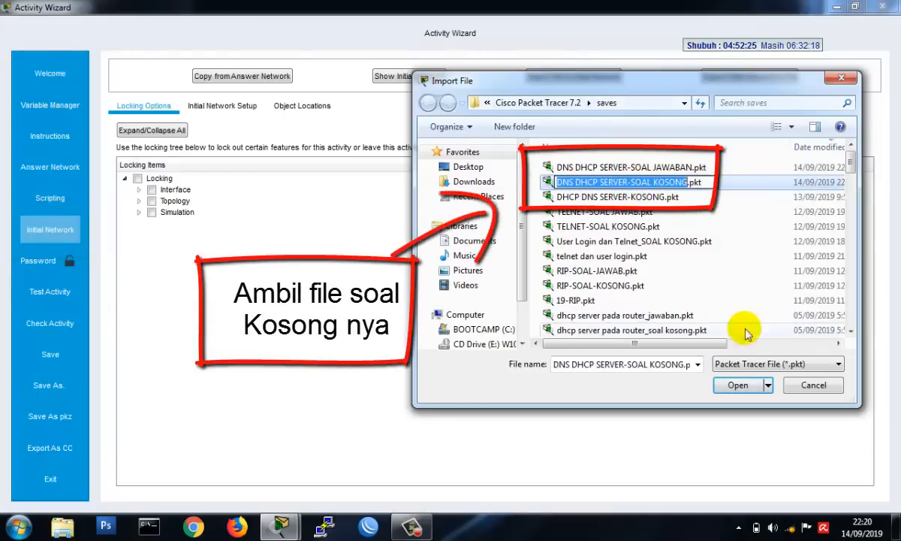
pyautogui.click(738, 386)
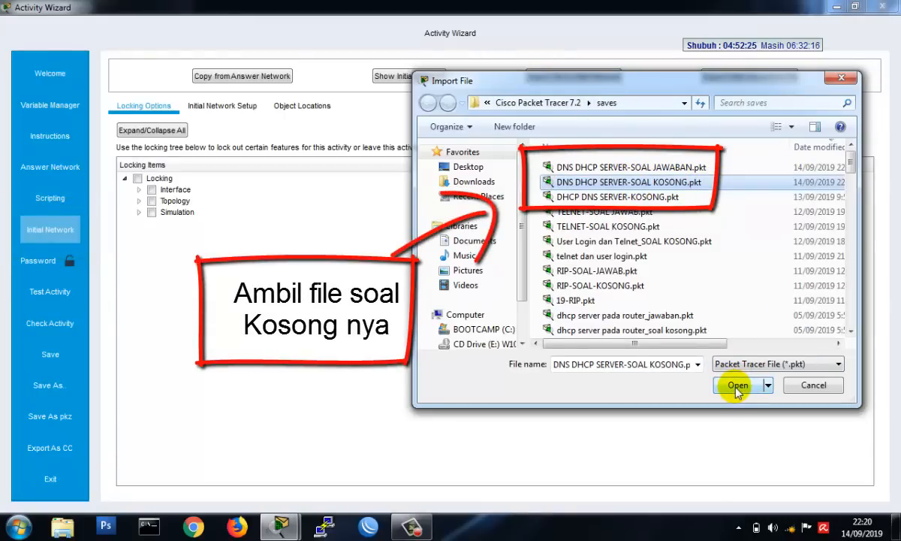
pyautogui.click(738, 386)
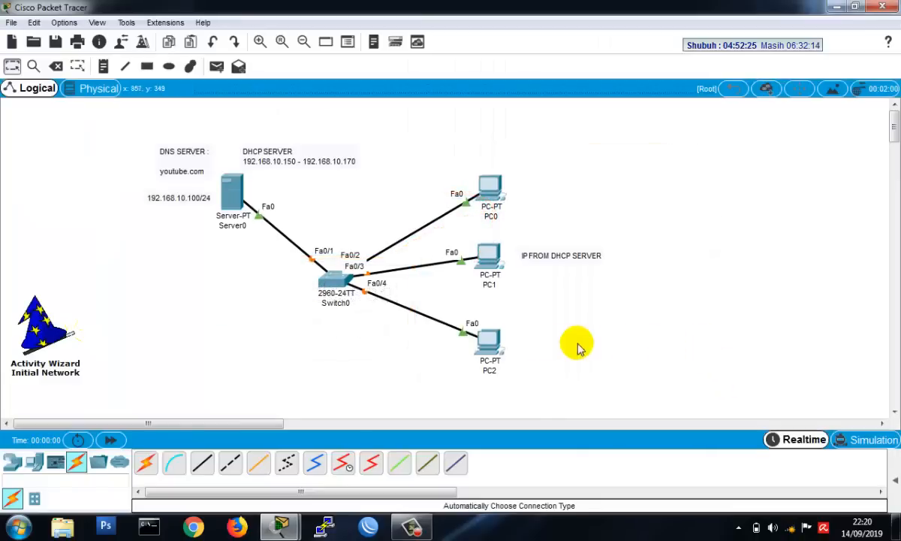
# - Check PC0's IP configuration in the imported initial network and return to the Activity Wizard
pyautogui.click(485, 192)
pyautogui.click(264, 92)
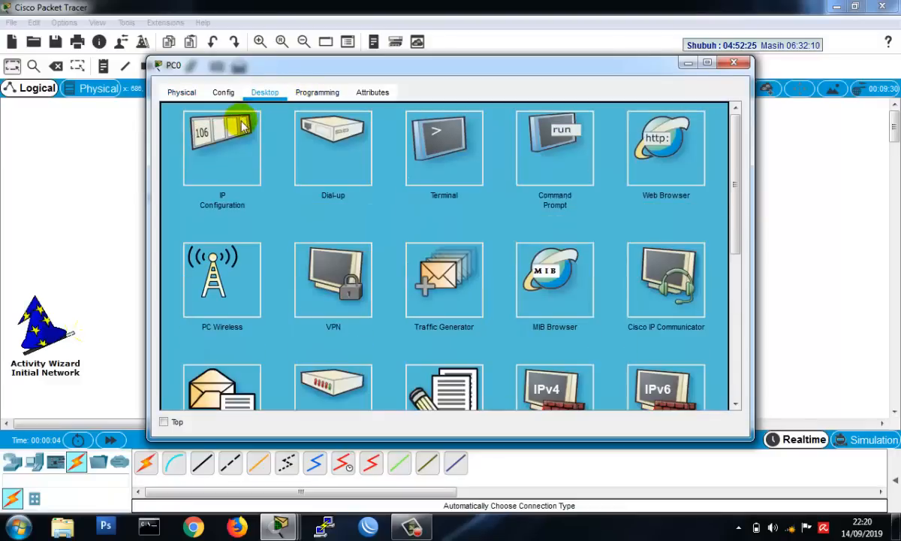
pyautogui.click(242, 128)
pyautogui.click(734, 61)
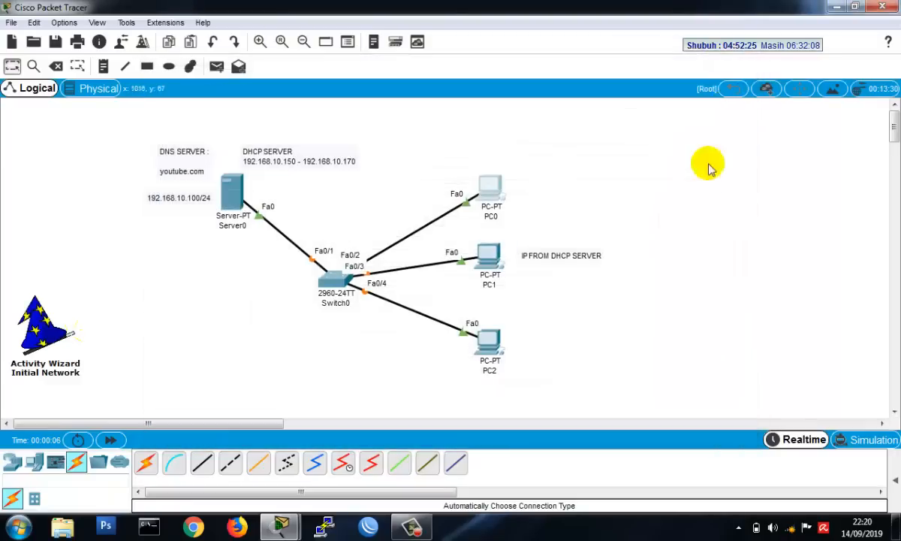
pyautogui.click(54, 334)
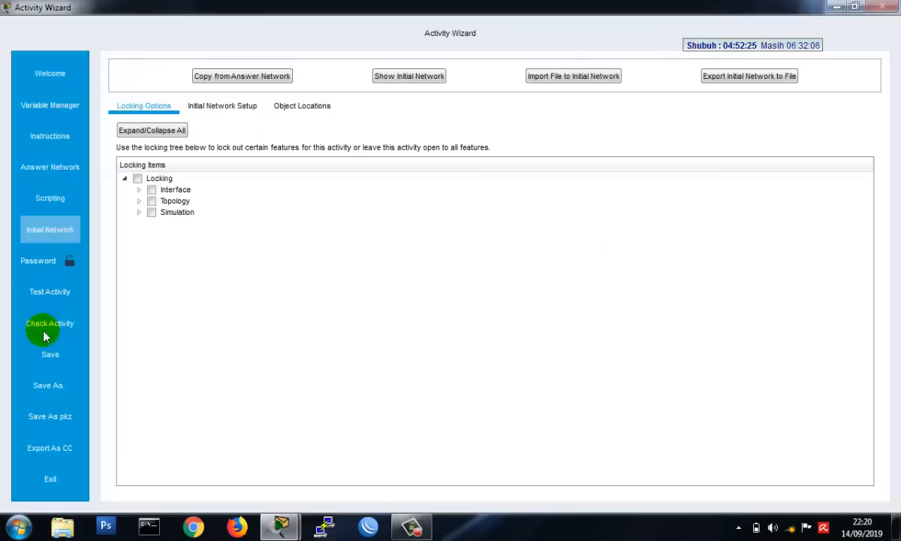
# - Lock Check Results among the Activity items of the Interface locking options
pyautogui.click(139, 190)
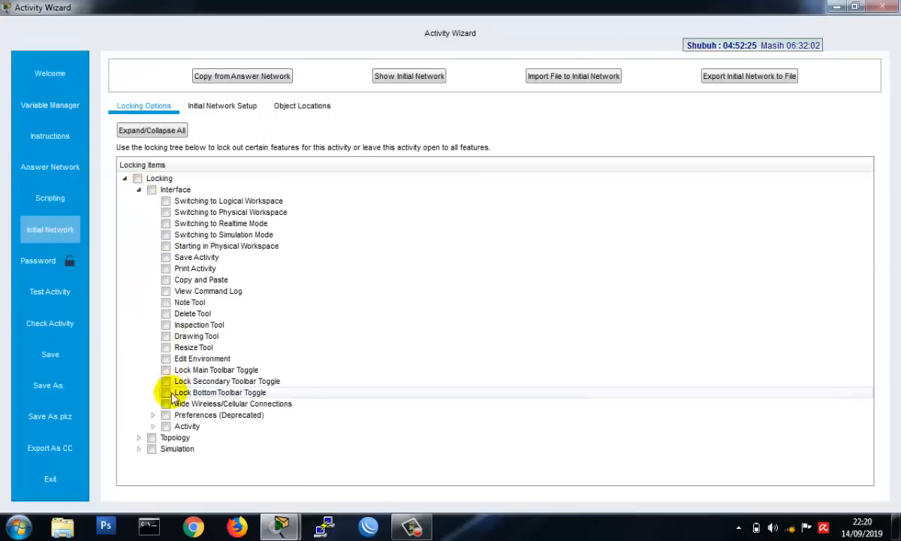
pyautogui.click(153, 427)
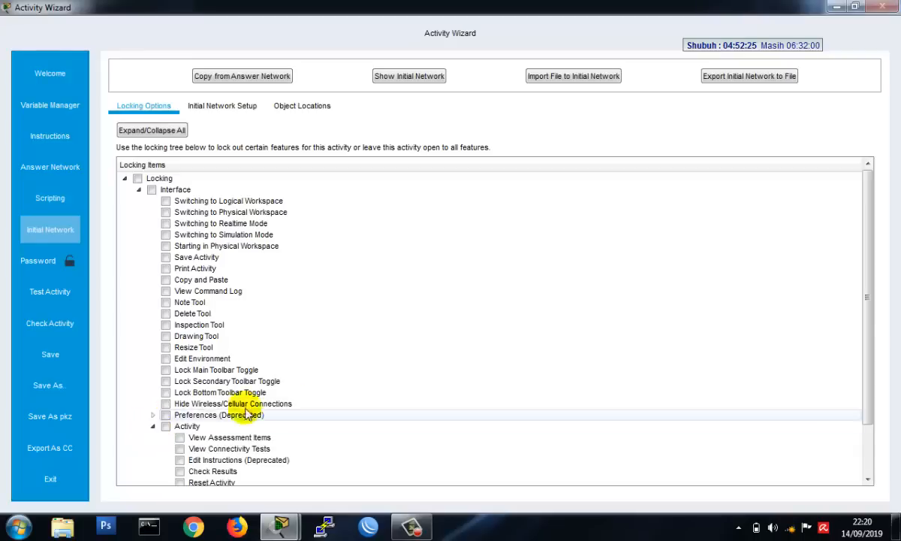
pyautogui.scroll(-2, 297, 401)
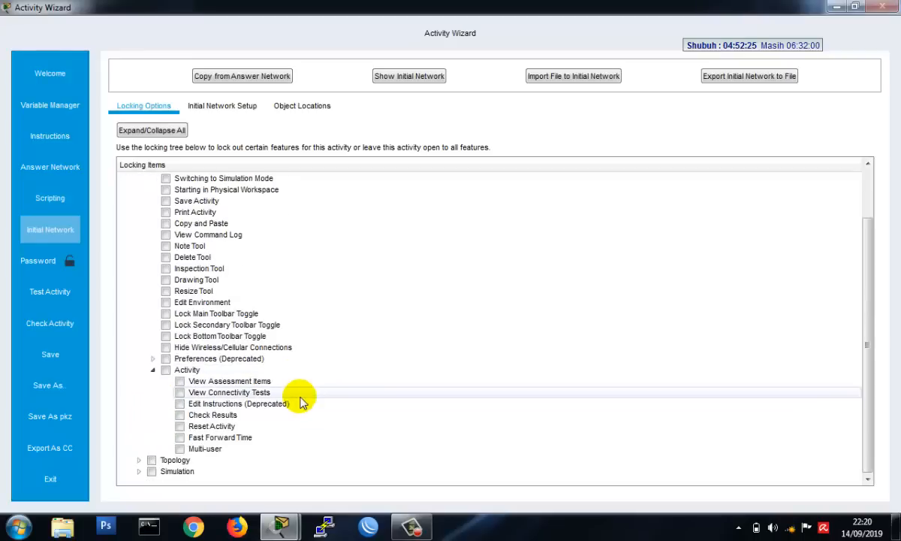
pyautogui.click(179, 415)
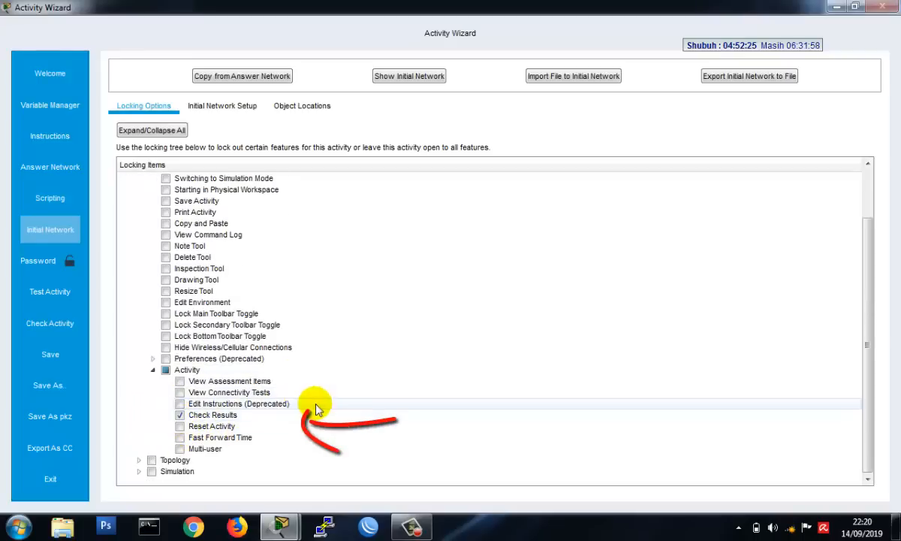
# - Lock Use Config Tab under Topology's Global locking options and review the remaining global items
pyautogui.click(138, 460)
pyautogui.scroll(-2, 281, 450)
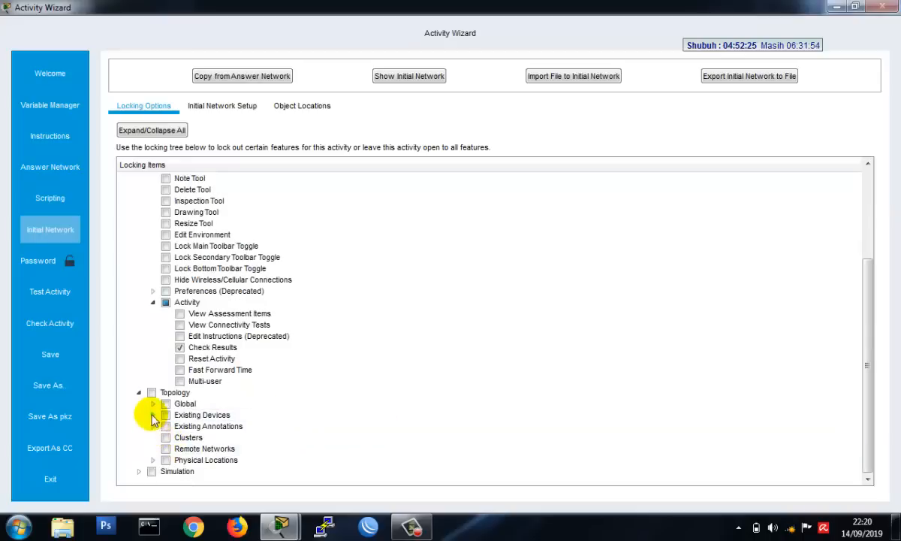
pyautogui.click(153, 404)
pyautogui.scroll(-2, 308, 421)
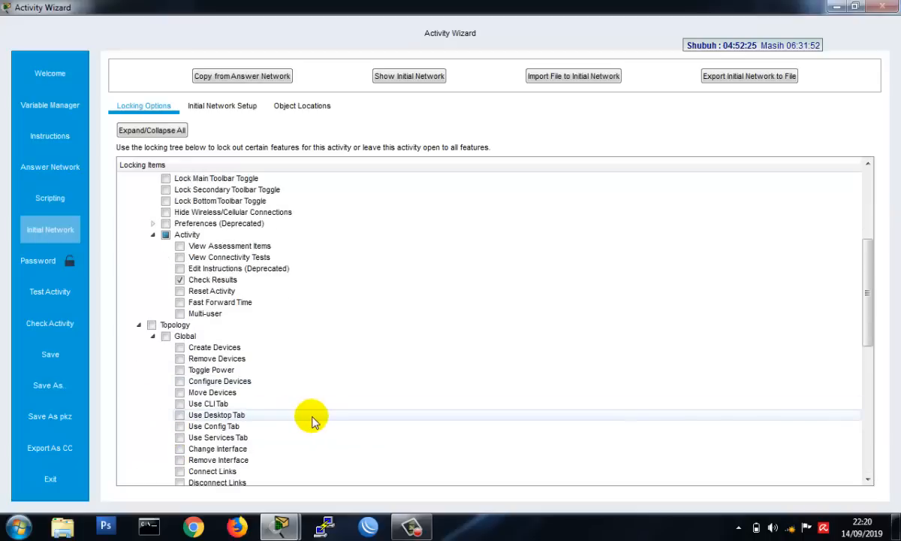
pyautogui.click(180, 426)
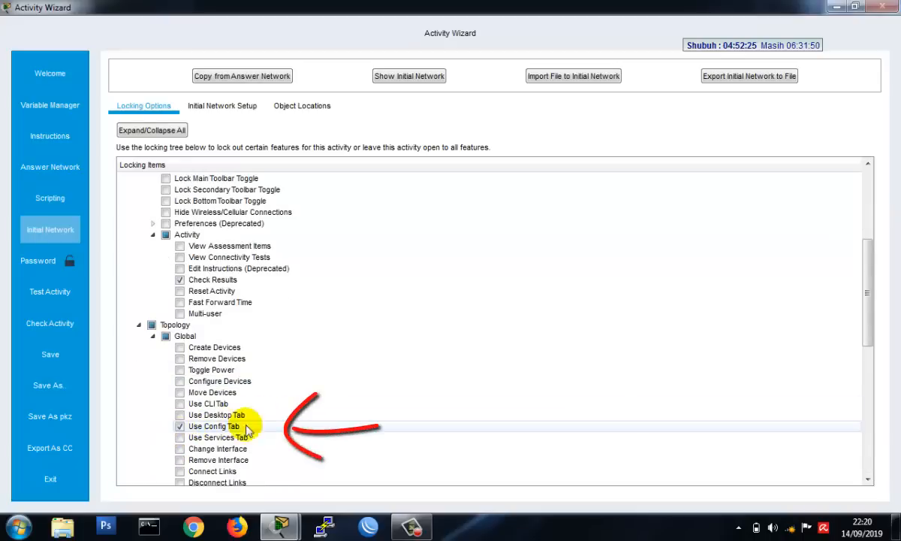
pyautogui.scroll(-1, 325, 422)
pyautogui.scroll(-3, 325, 422)
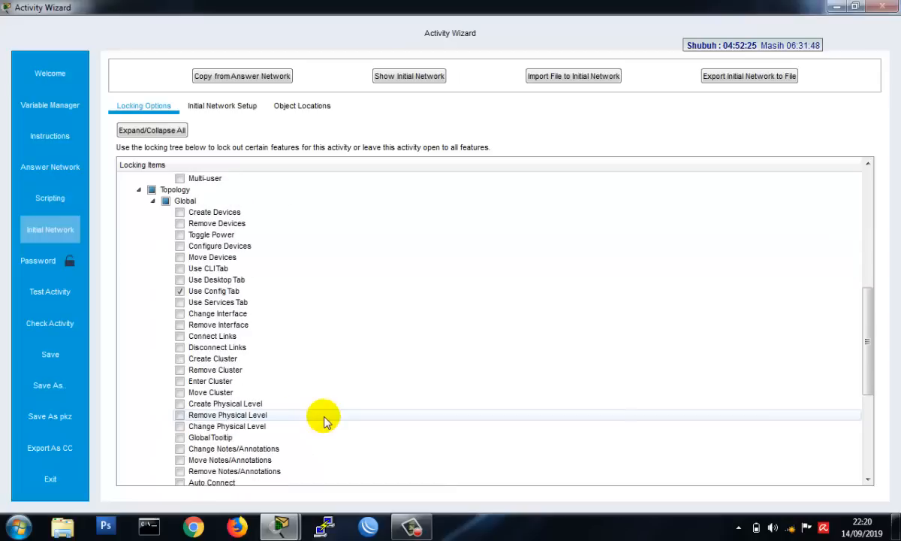
pyautogui.scroll(-5, 325, 422)
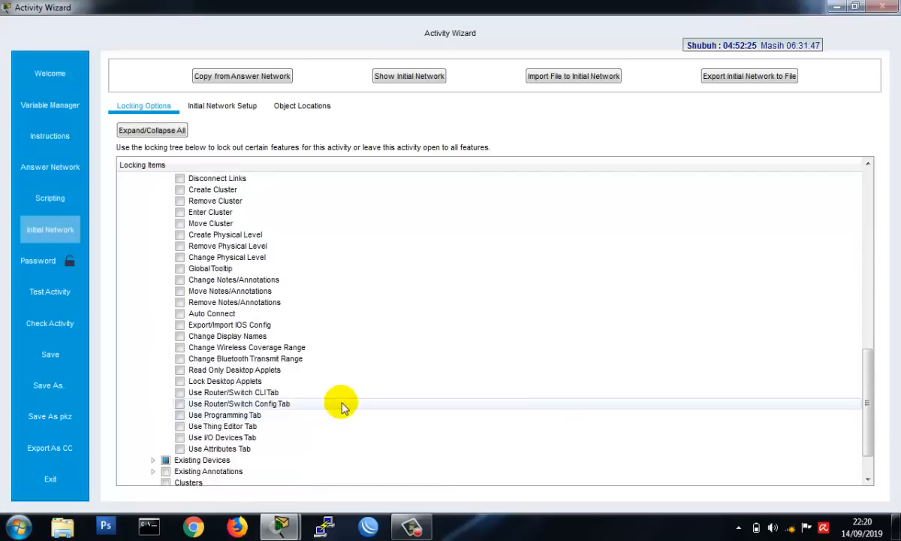
pyautogui.scroll(-2, 341, 406)
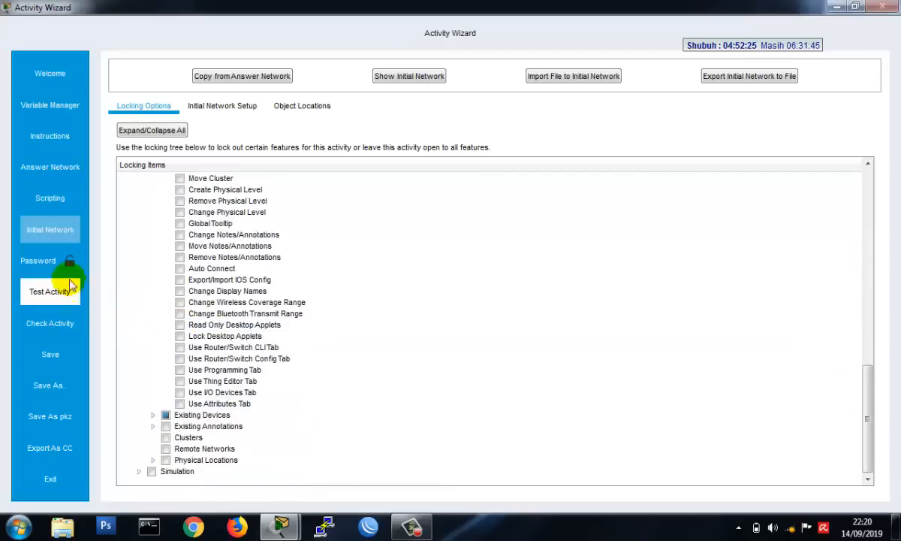
# - Enter and confirm the activity password and enable password protection
pyautogui.click(60, 269)
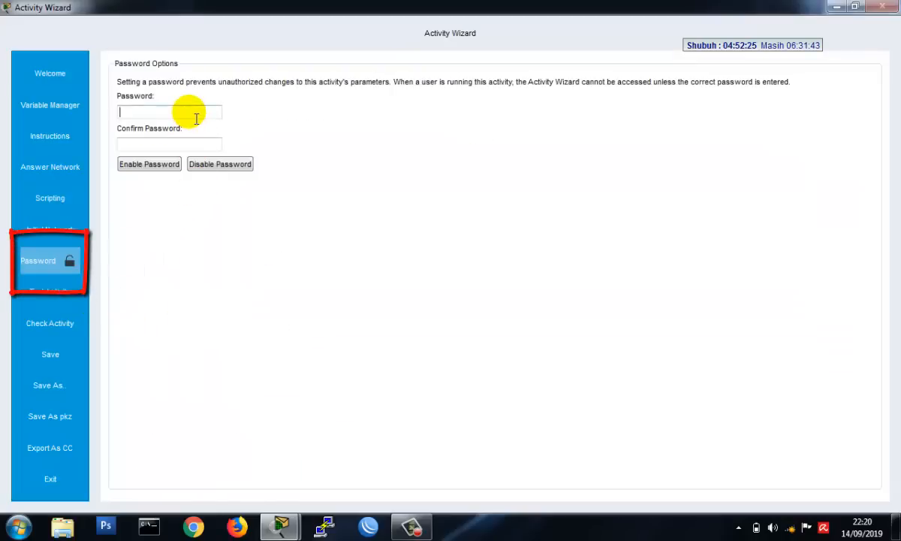
pyautogui.write('1')
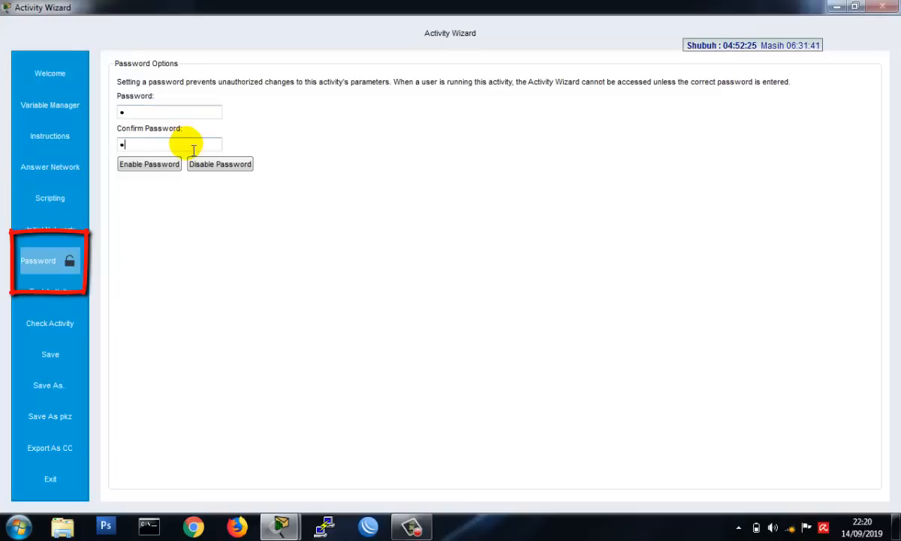
pyautogui.click(157, 164)
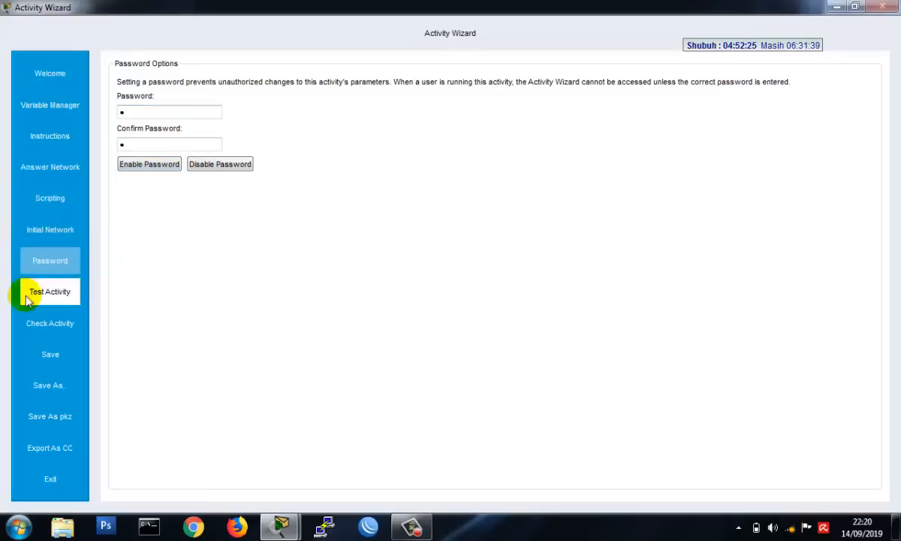
# - Save the activity as a Packet Tracer Activity File named DNS DHCP SERVER and return to the Activity Wizard
pyautogui.click(50, 355)
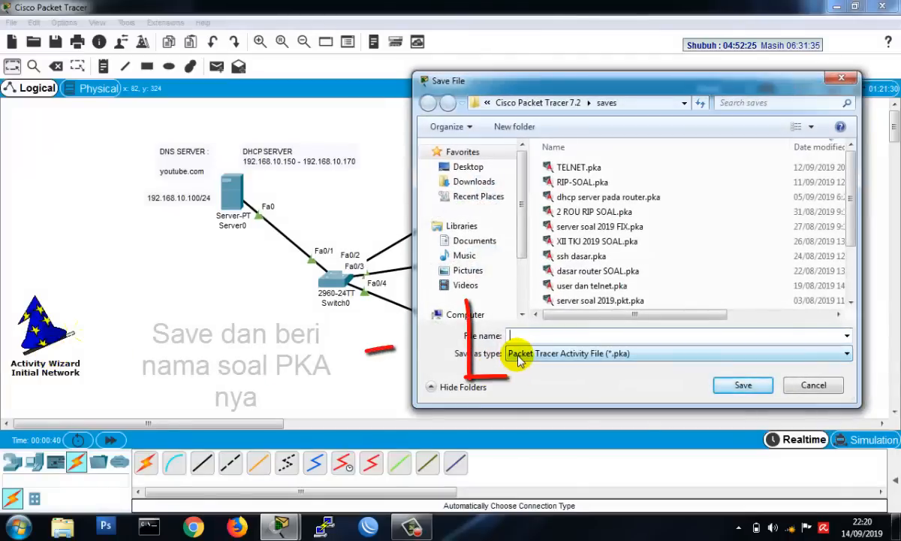
pyautogui.write('DN')
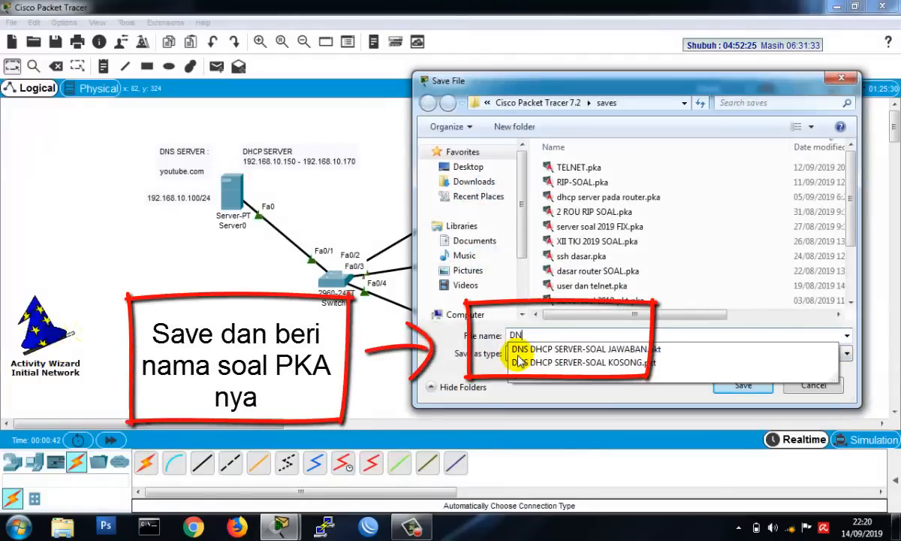
pyautogui.write('SS DH')
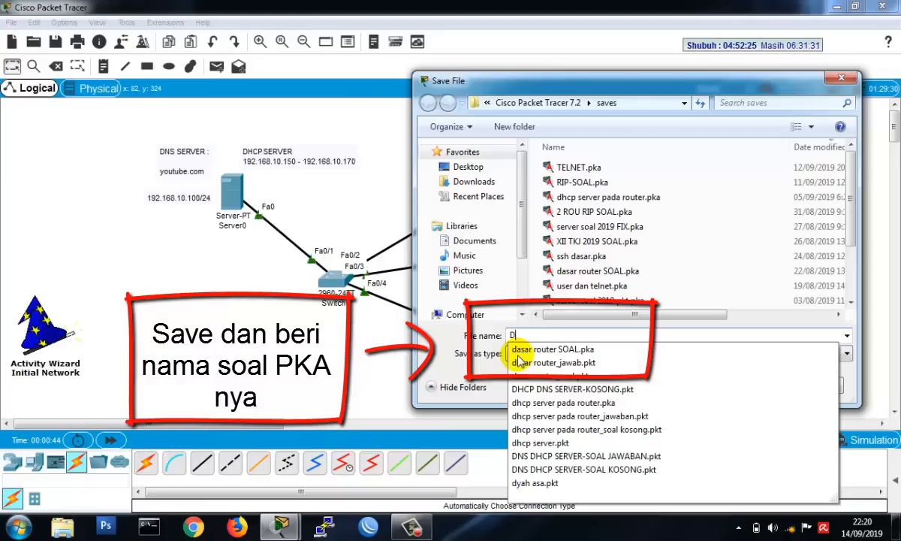
pyautogui.write('C')
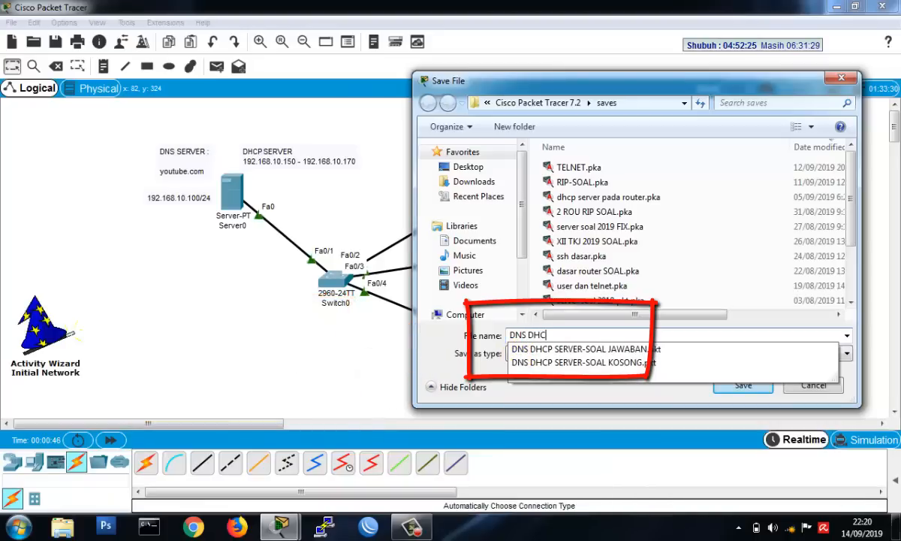
pyautogui.write('P SERVER')
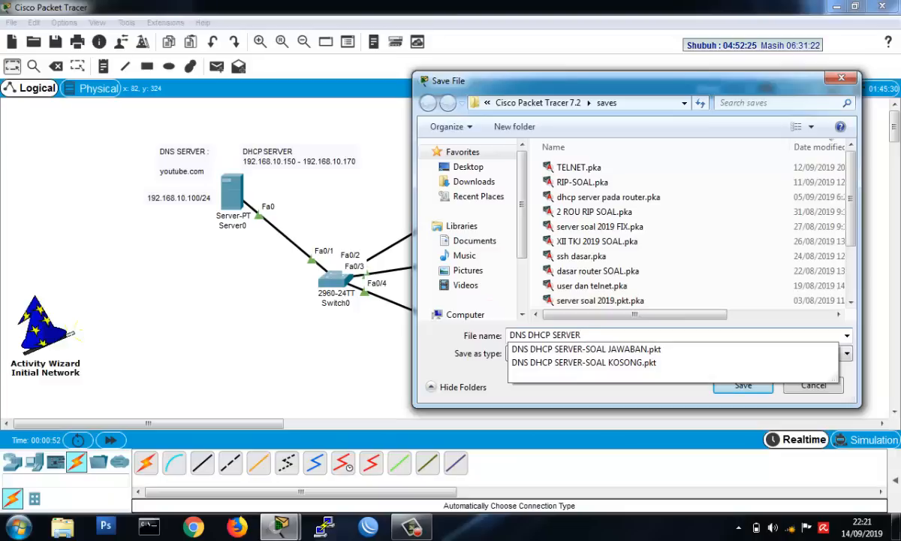
pyautogui.press('Return')
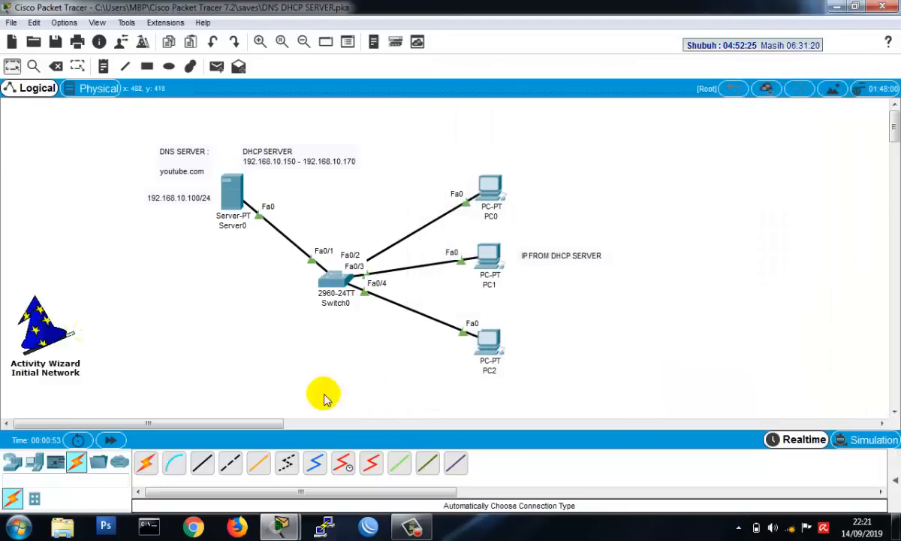
pyautogui.click(47, 329)
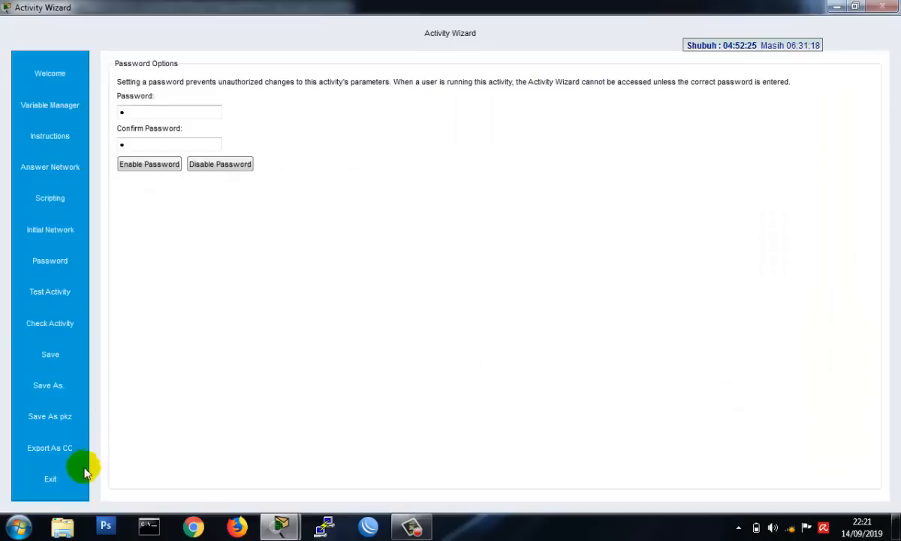
# - Exit the Activity Wizard to a new workspace, saving the network on the way out
pyautogui.click(65, 477)
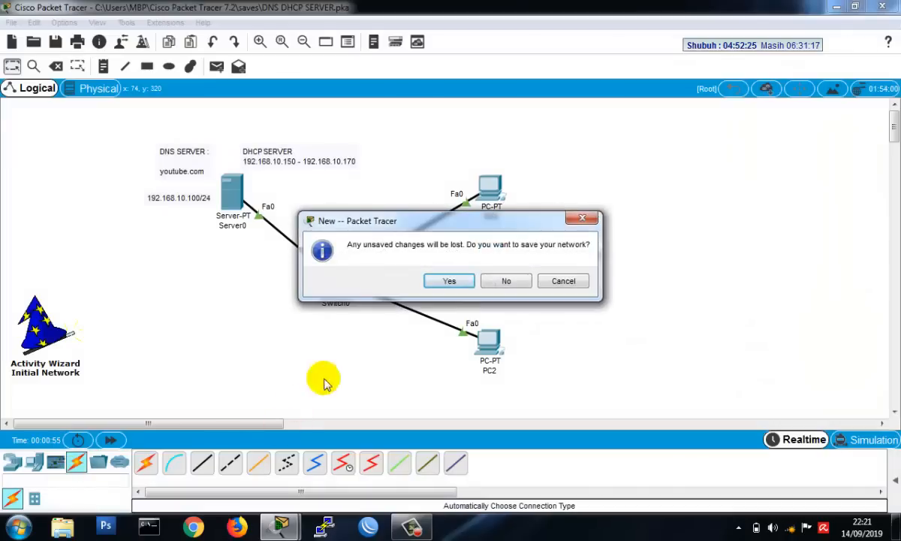
pyautogui.click(450, 282)
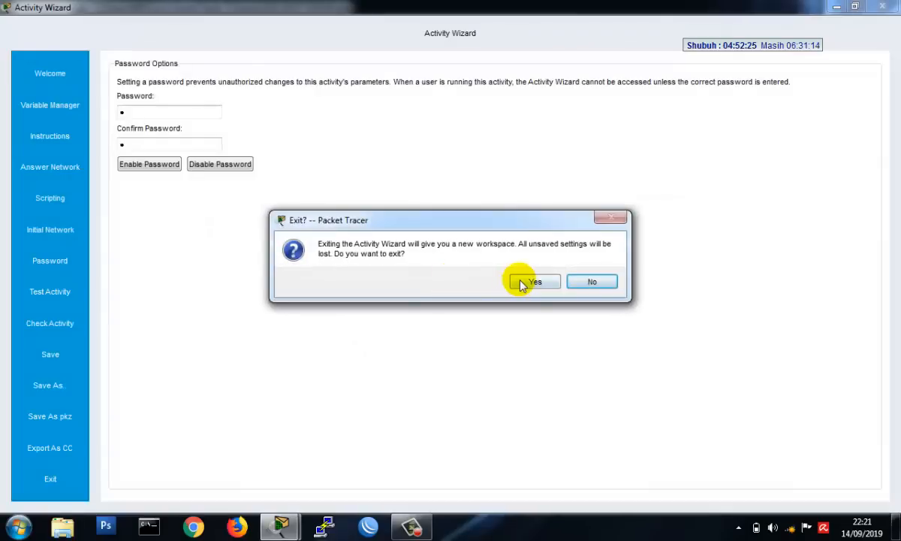
pyautogui.click(524, 282)
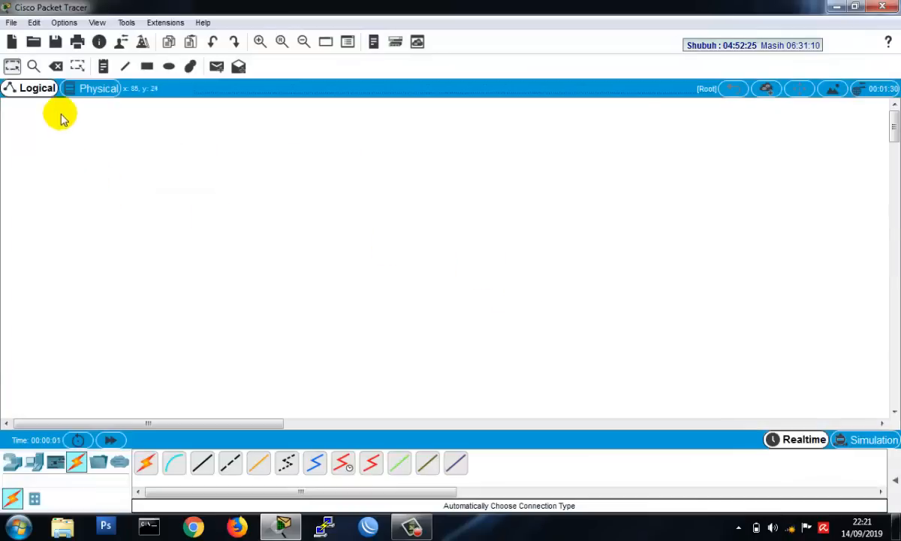
# - Open the saved activity file DNS DHCP SERVER.pka from the saves folder
pyautogui.click(34, 42)
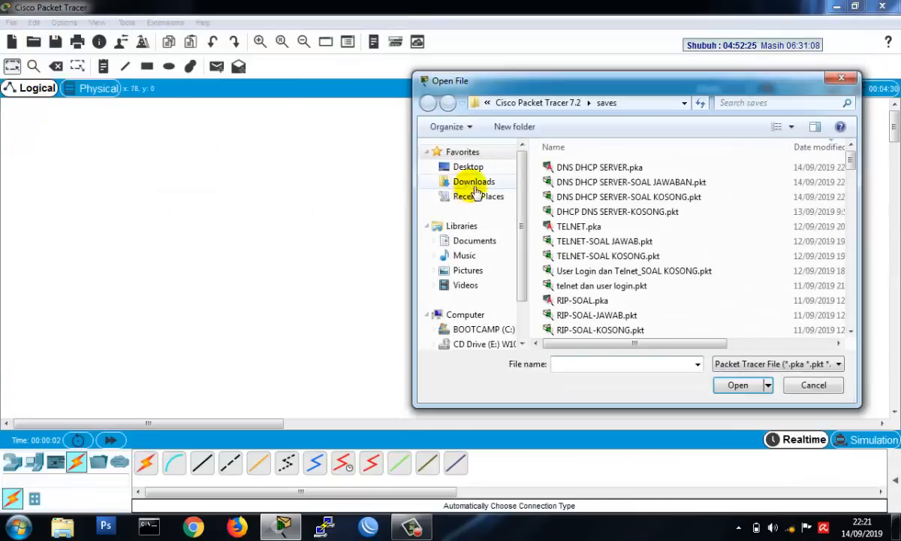
pyautogui.click(562, 168)
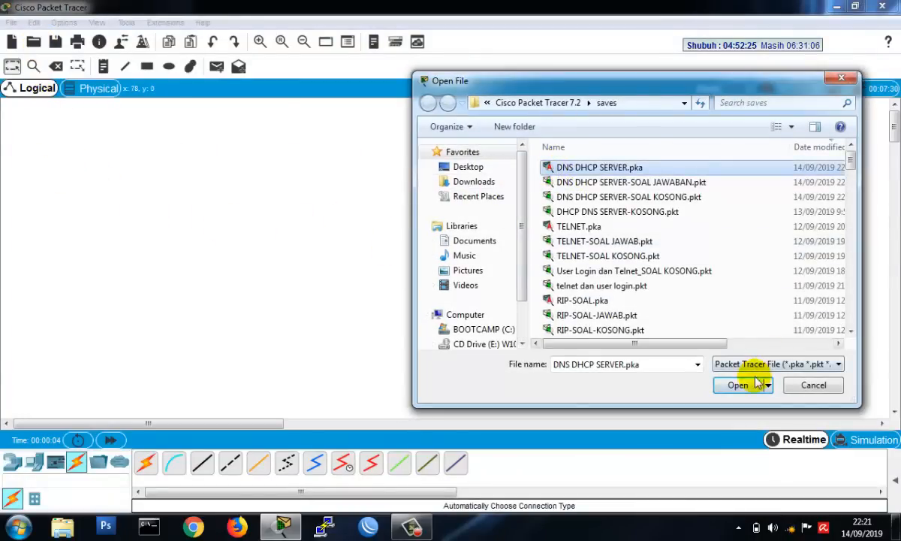
pyautogui.click(740, 384)
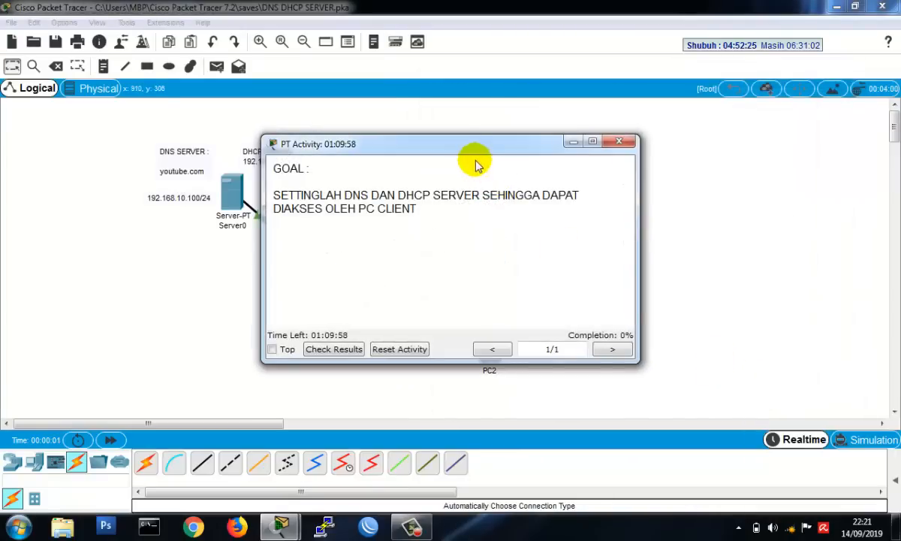
# - Move the PT Activity window off the server and switch, and try to check the activity results
pyautogui.moveTo(458, 147); pyautogui.dragTo(674, 137)
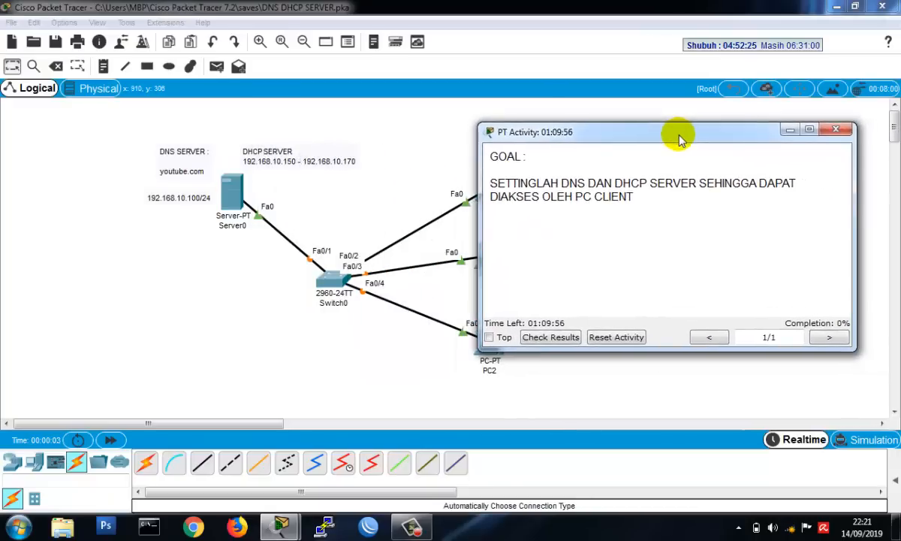
pyautogui.click(556, 339)
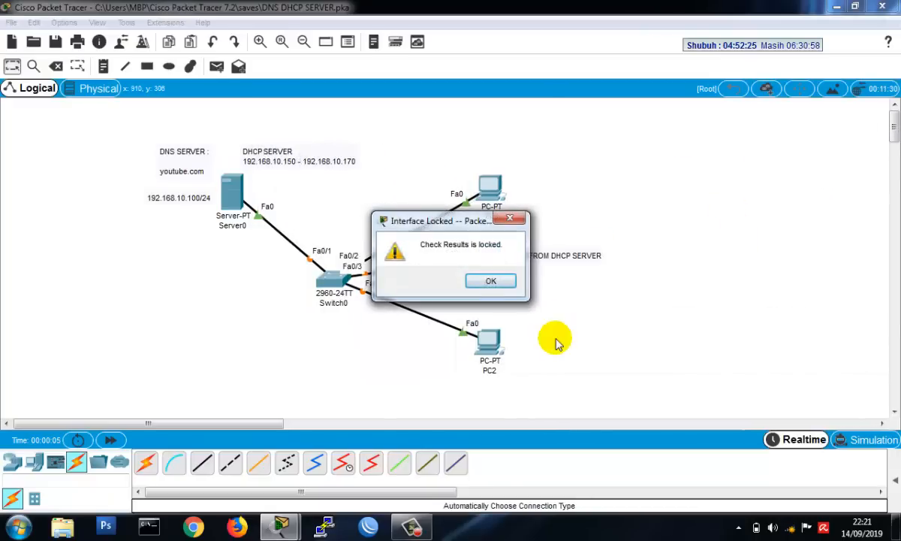
pyautogui.click(501, 280)
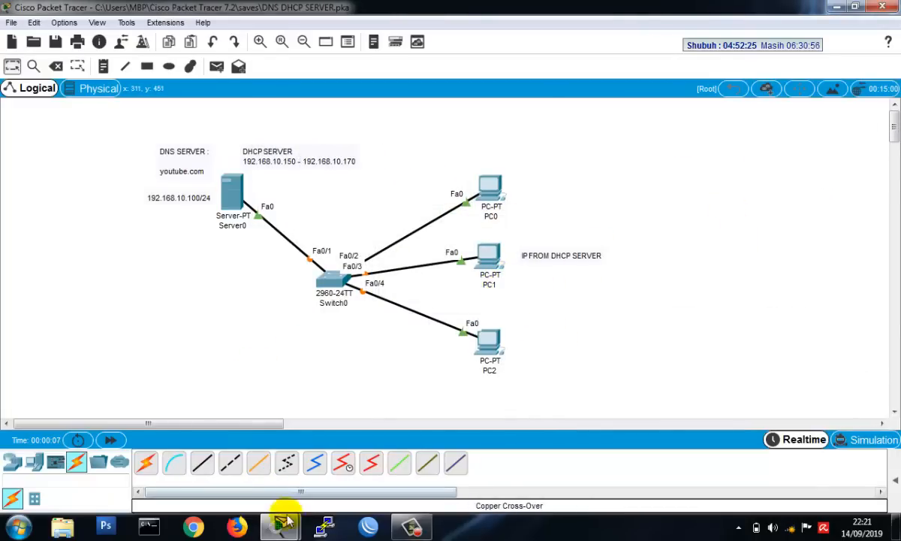
# - Bring the PT Activity instructions window back to the front and move it clear of the three PCs
pyautogui.moveTo(282, 519)
pyautogui.click(356, 451)
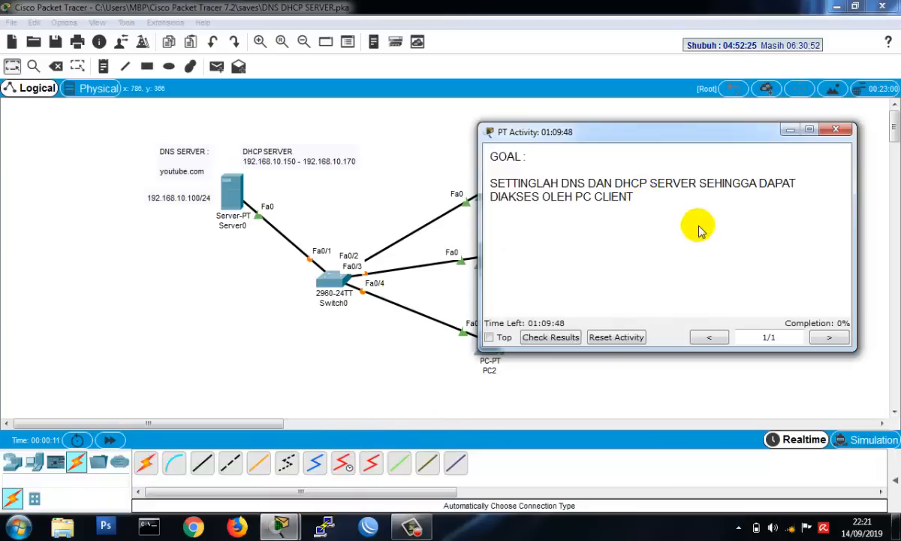
pyautogui.moveTo(657, 133); pyautogui.dragTo(698, 140)
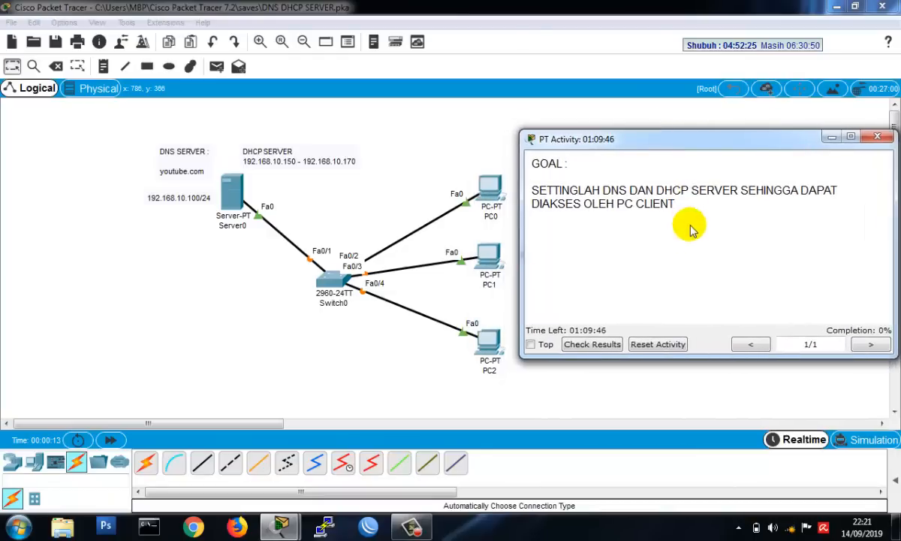